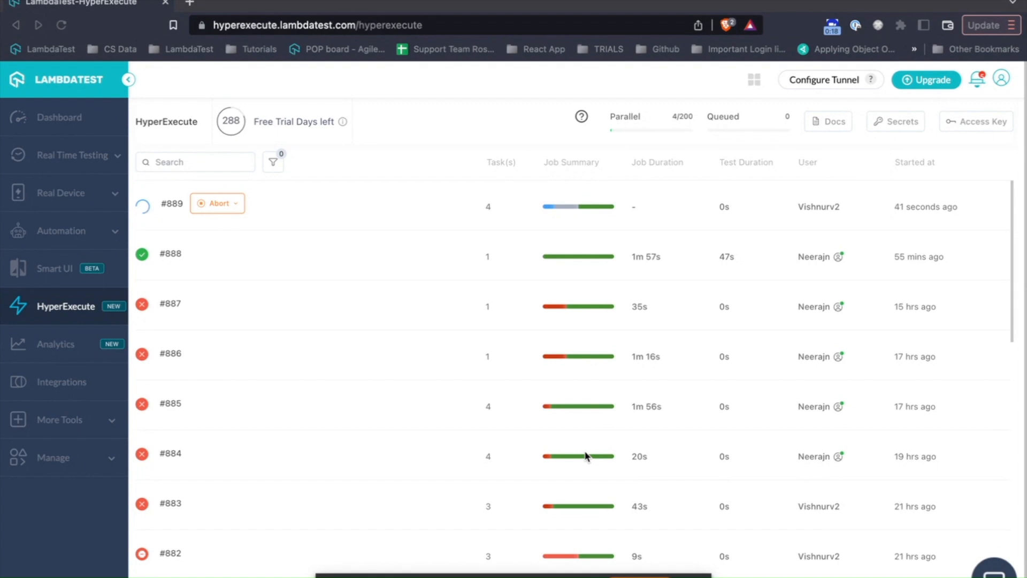
Look through the list of recent HyperExecute jobs and their statuses.
scroll(400, 310, "down", 2)
scroll(399, 312, "down", 5)
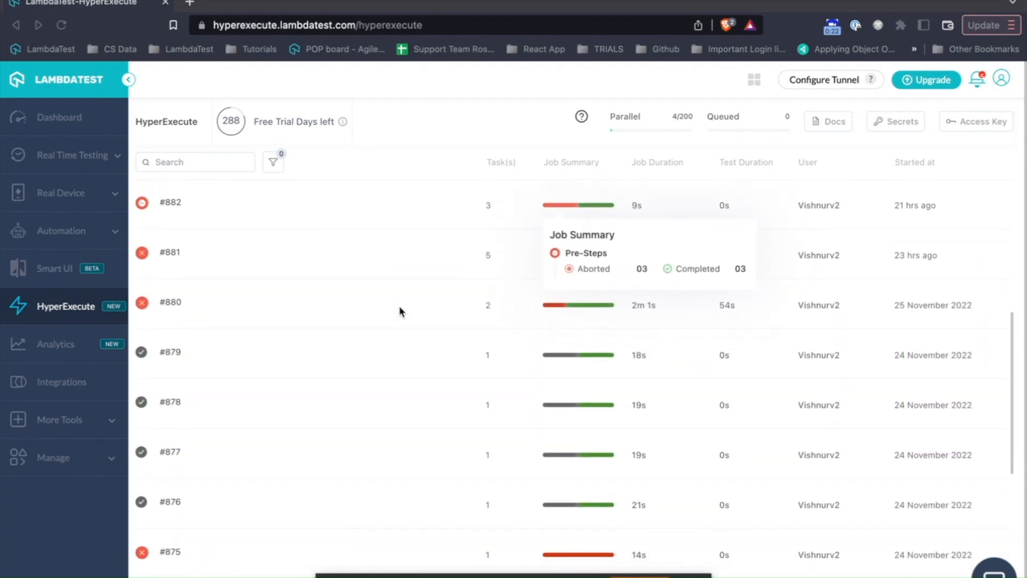
scroll(400, 312, "up", 7)
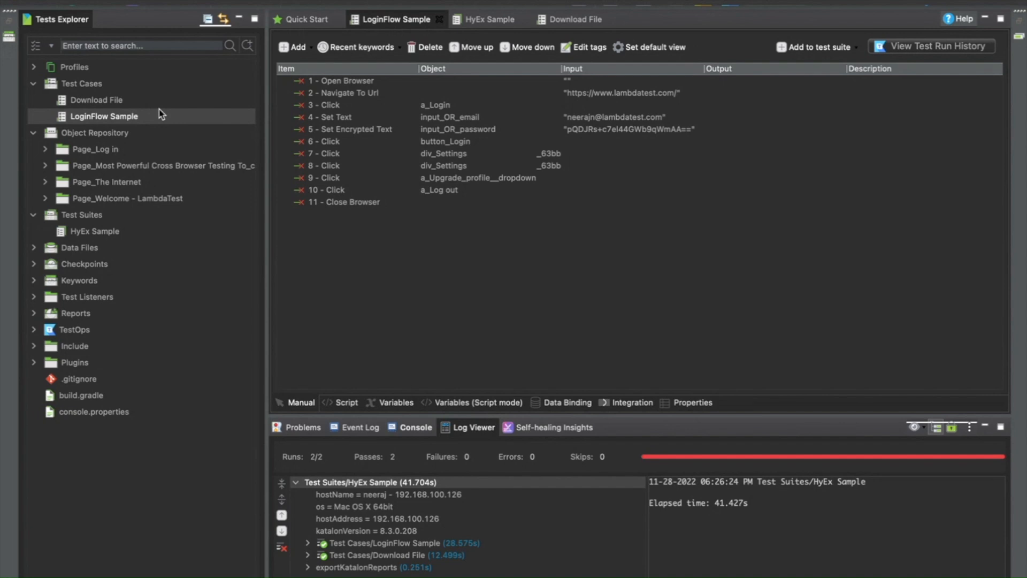
Switch to Katalon Studio and open the HyEx Sample test suite to examine its test cases.
left_click(111, 234)
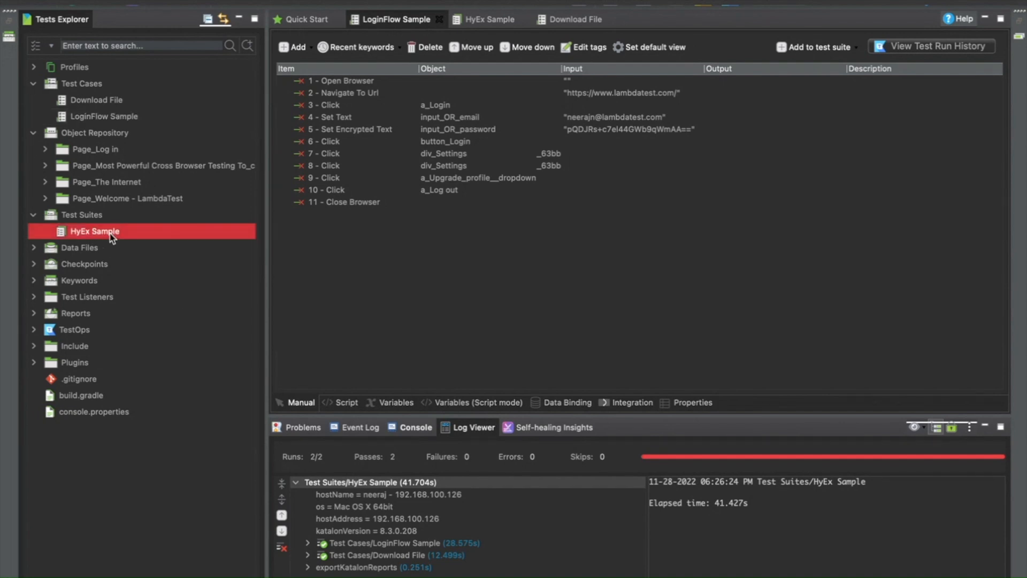
double_click(111, 236)
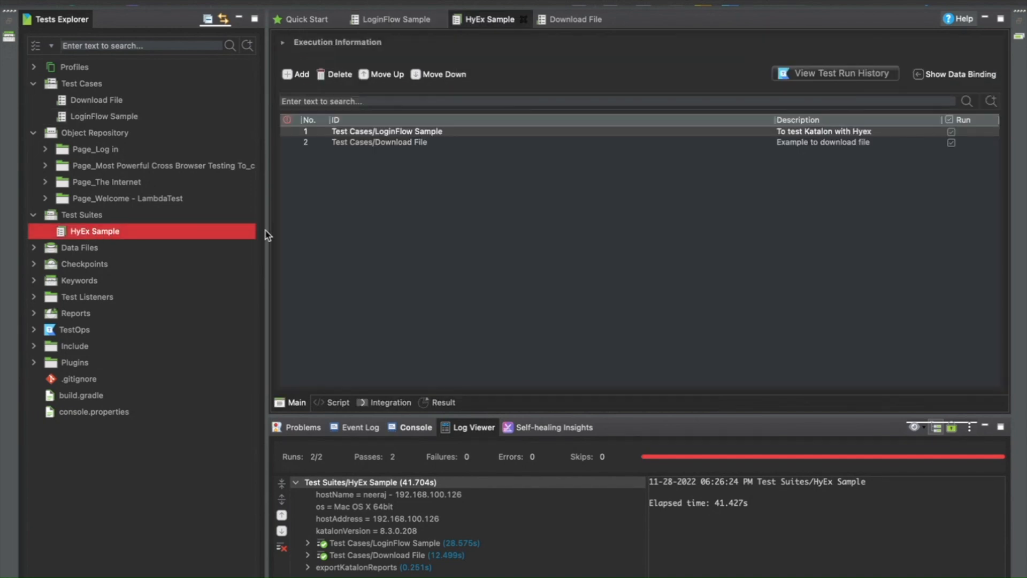
left_click(302, 214)
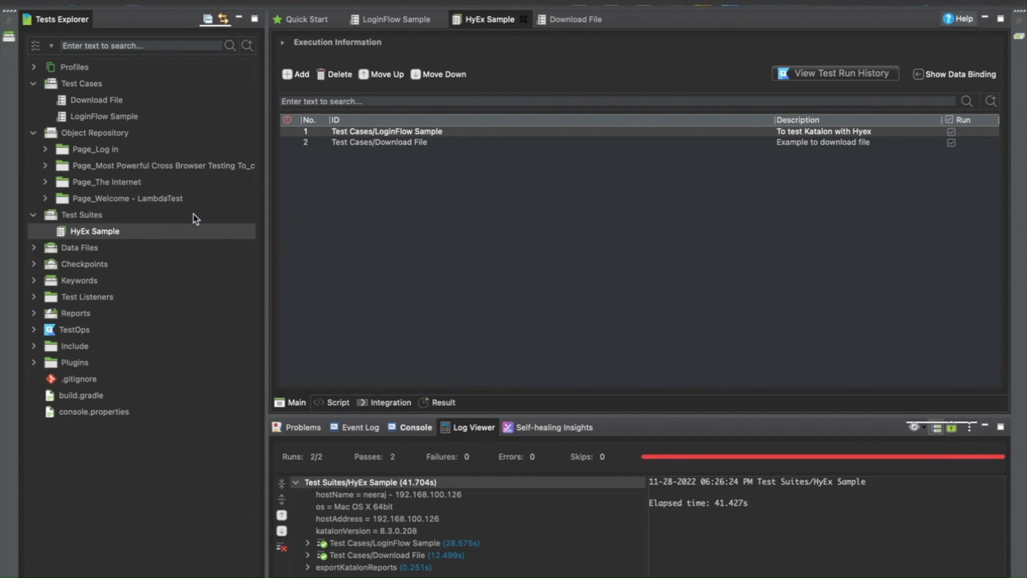
Create a new test suite named Demo Hyex and add the LoginFlow Sample test case to it.
left_click(106, 216)
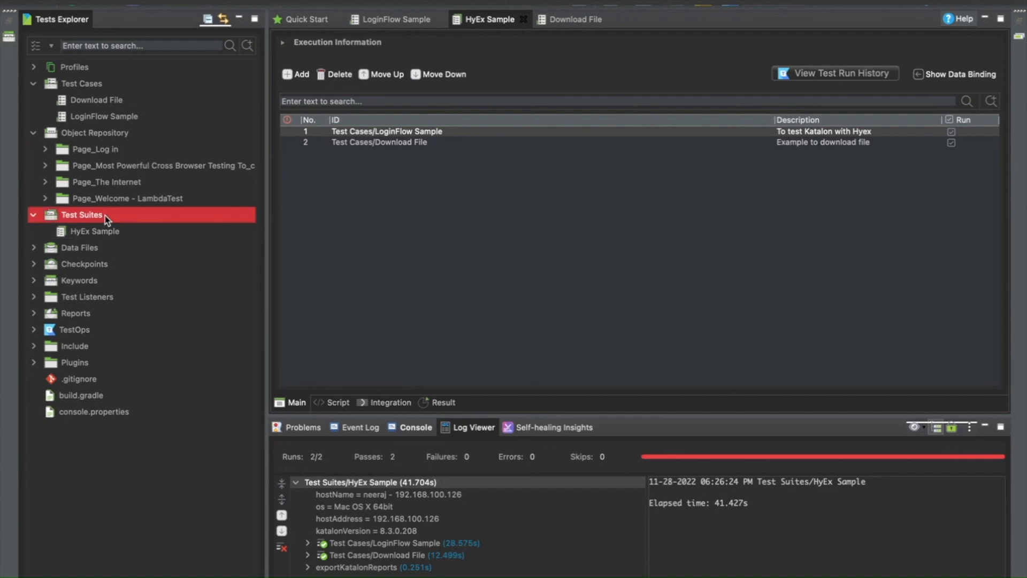
right_click(106, 217)
mouse_move(143, 227)
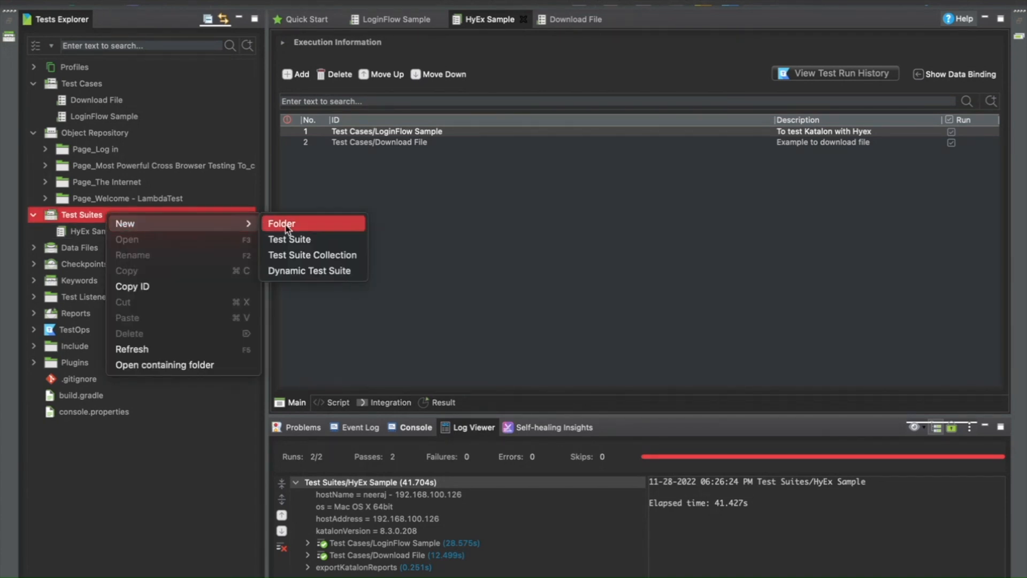
left_click(290, 239)
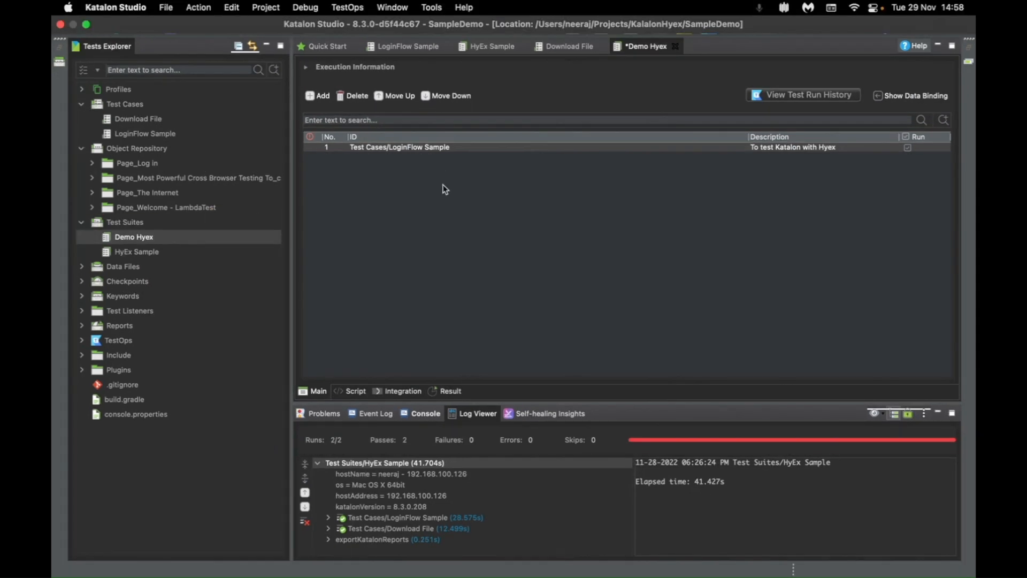
left_click(137, 252)
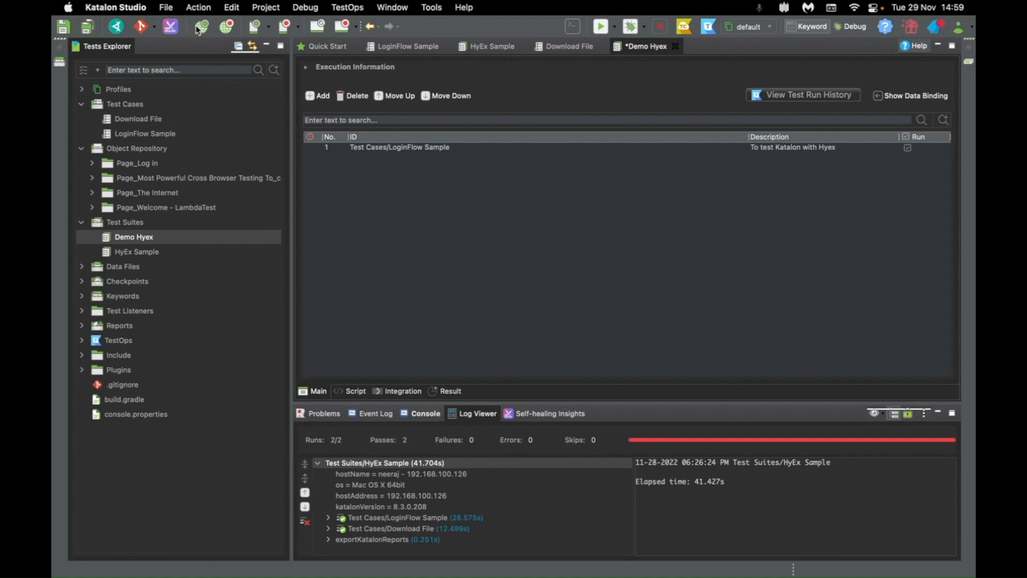
Open the project's custom desired capabilities and bring up the remote driver settings of the chrome configuration.
left_click(266, 7)
left_click(277, 40)
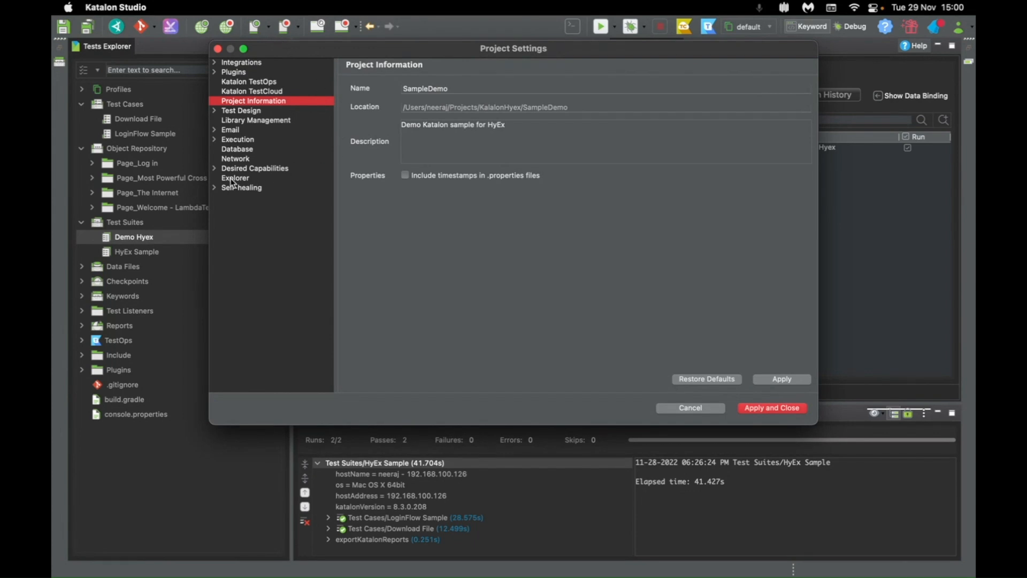
left_click(214, 168)
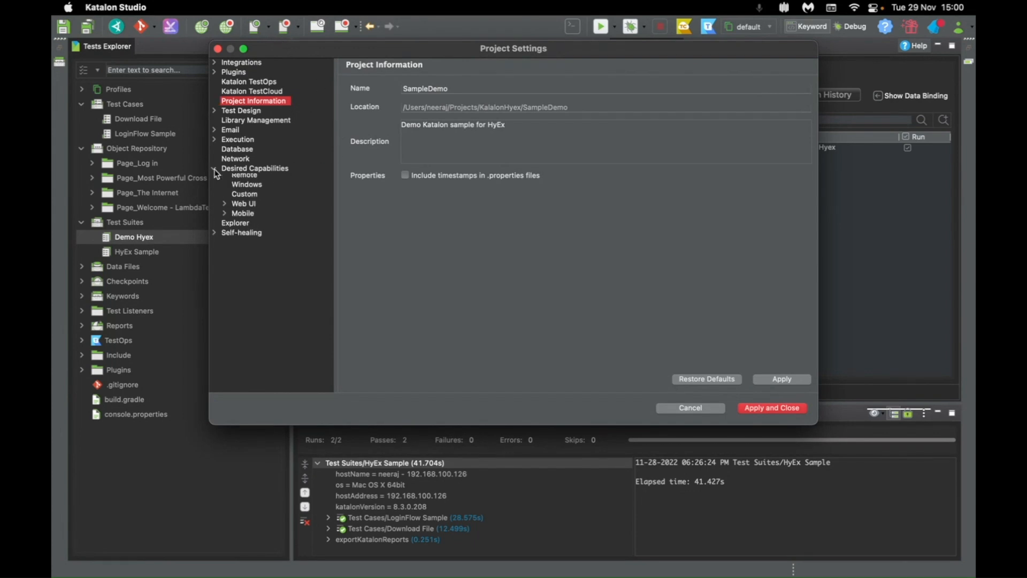
left_click(246, 199)
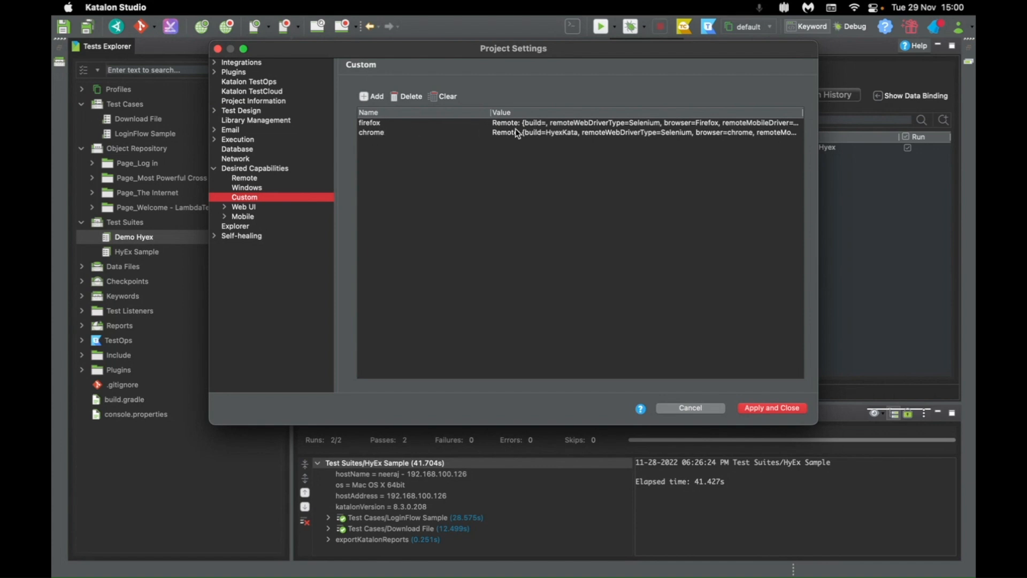
left_click(387, 125)
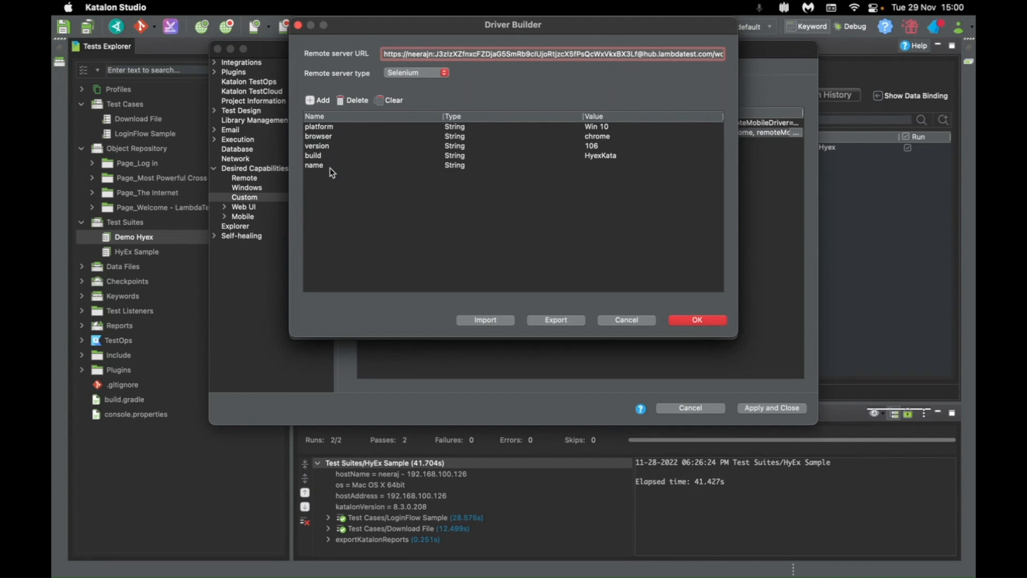
Set the chrome driver's name capability to Sample and apply the project settings.
left_click(605, 167)
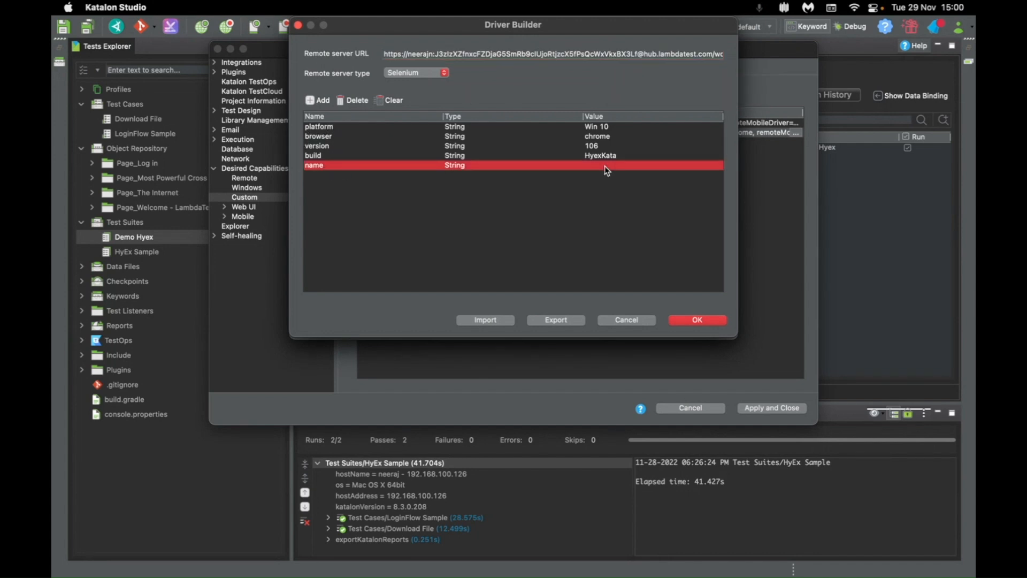
left_click(605, 166)
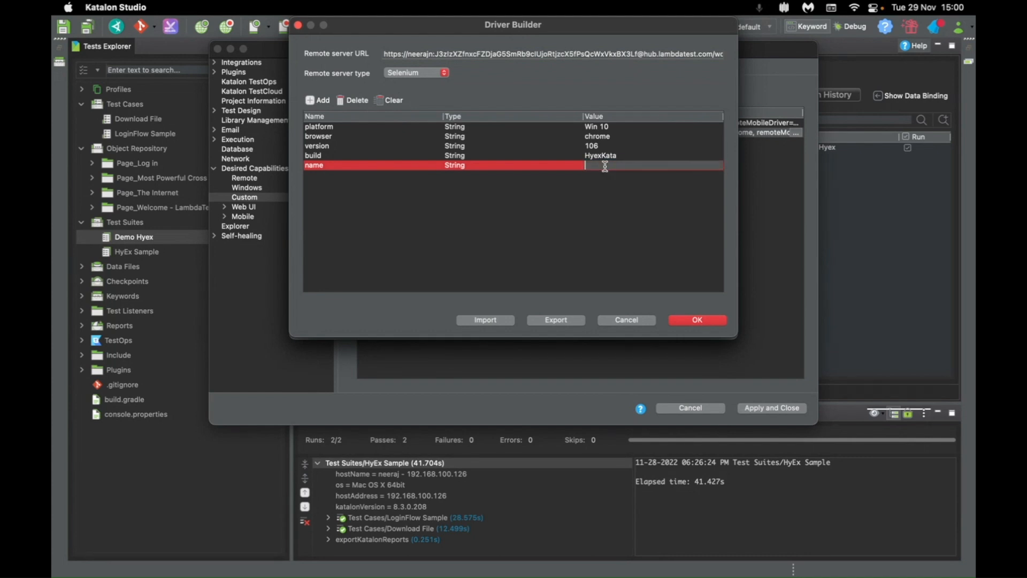
type("Sample")
left_click(621, 204)
left_click(695, 320)
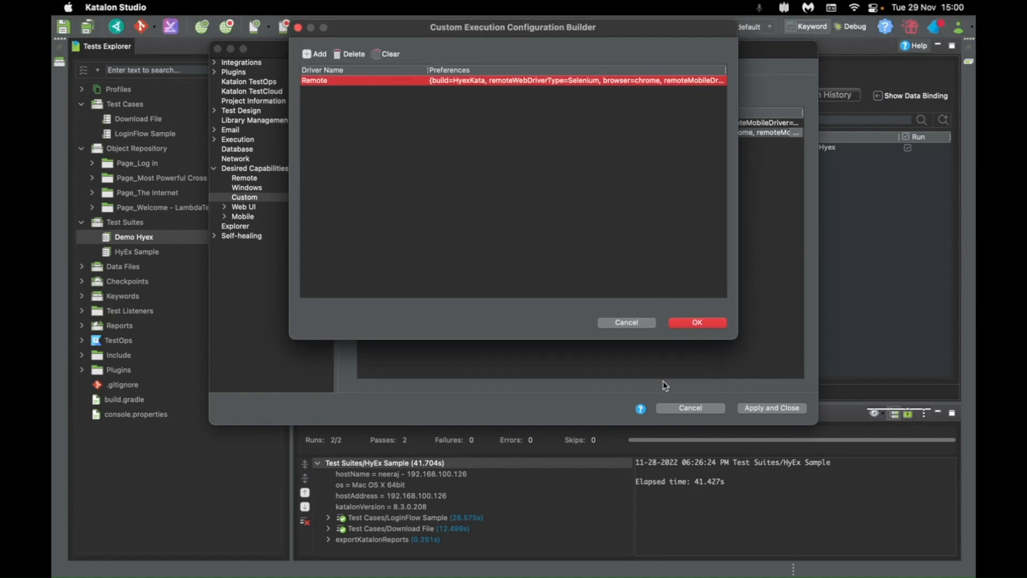
left_click(699, 323)
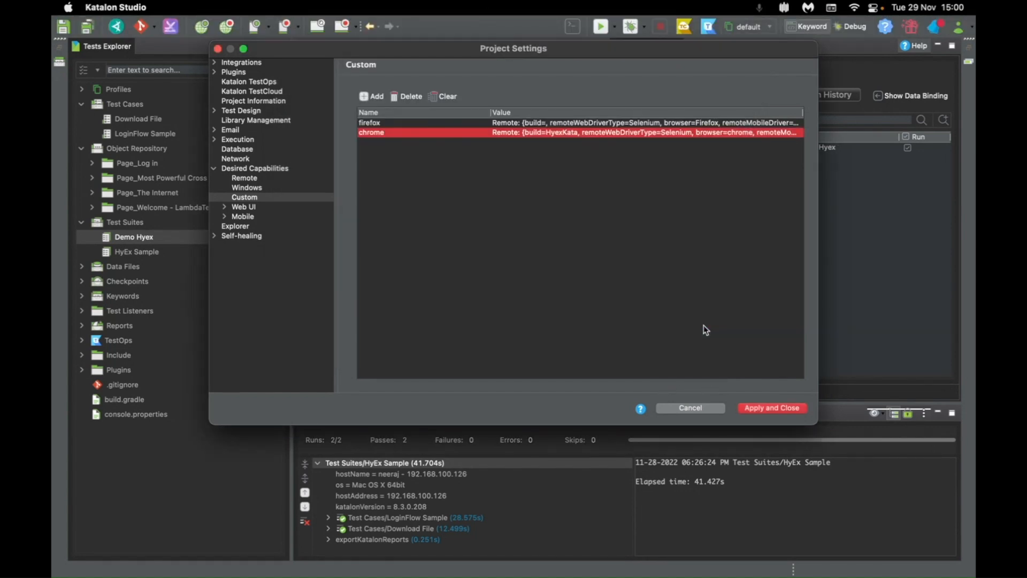
left_click(773, 409)
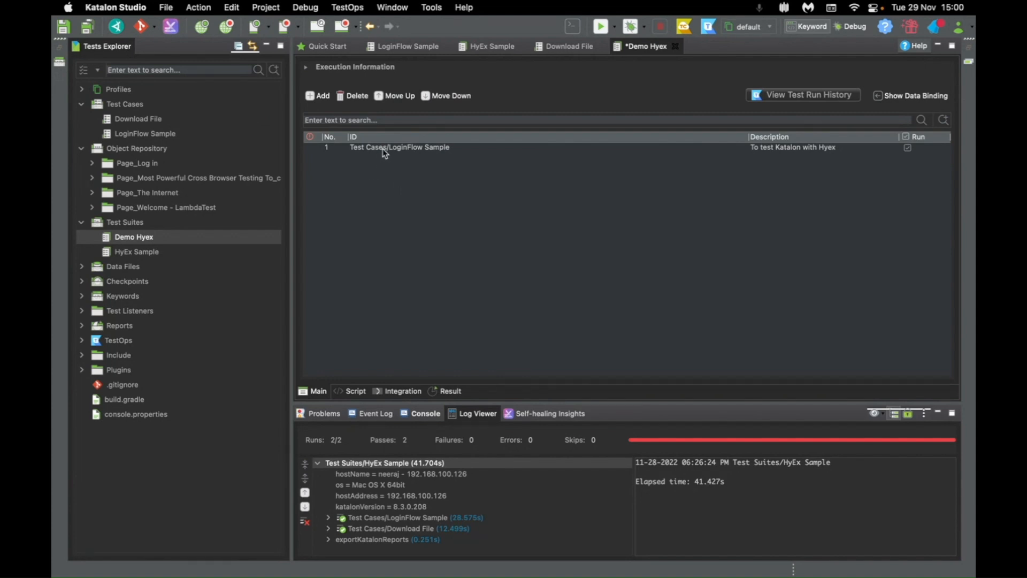
Check which custom capabilities are offered for running the Demo Hyex test suite.
left_click(615, 30)
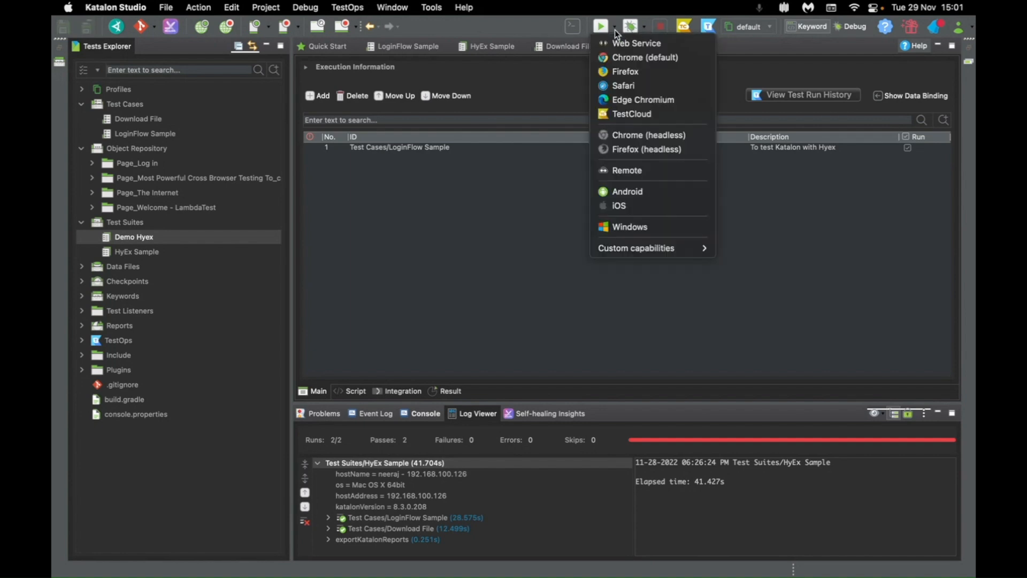
mouse_move(700, 246)
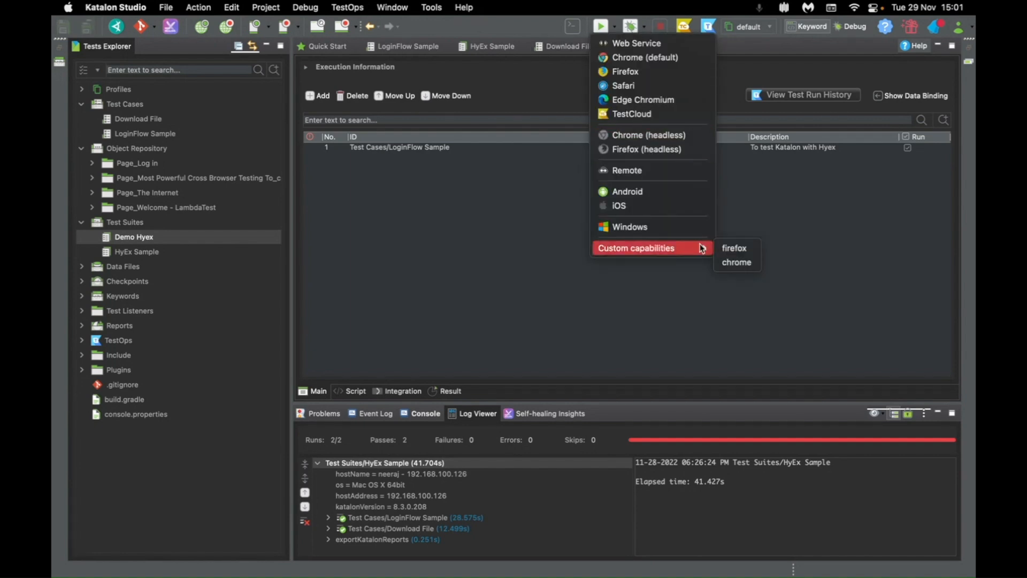
left_click(508, 236)
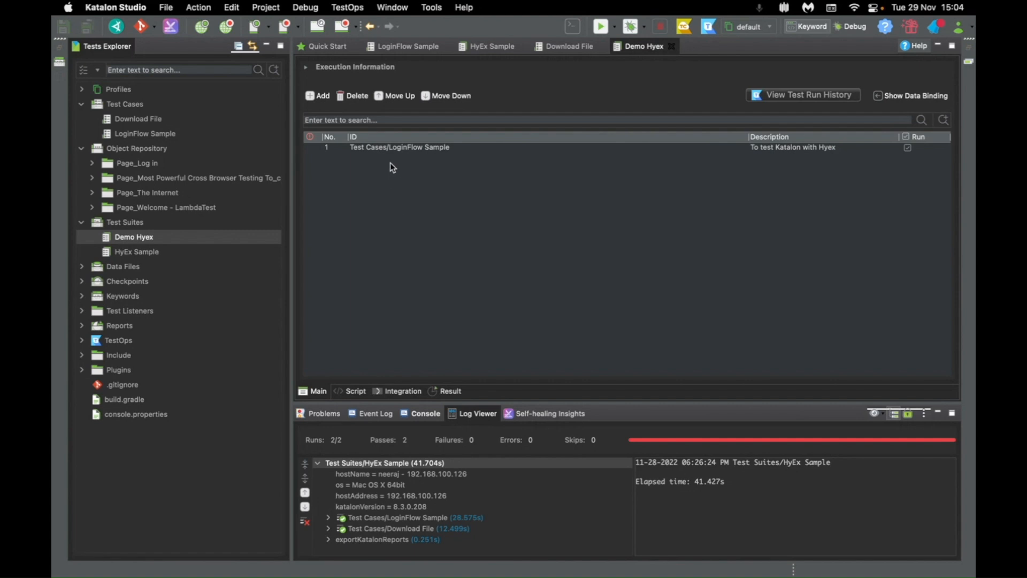
Open Generate Command for Console Mode and set the HyEx Sample suite to run with the custom firefox environment.
left_click(392, 7)
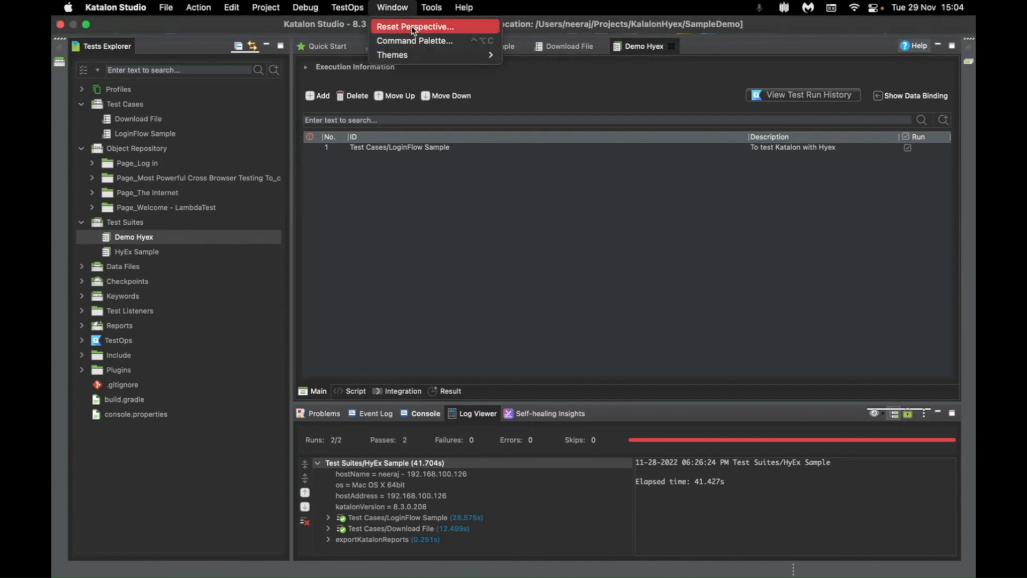
left_click(429, 42)
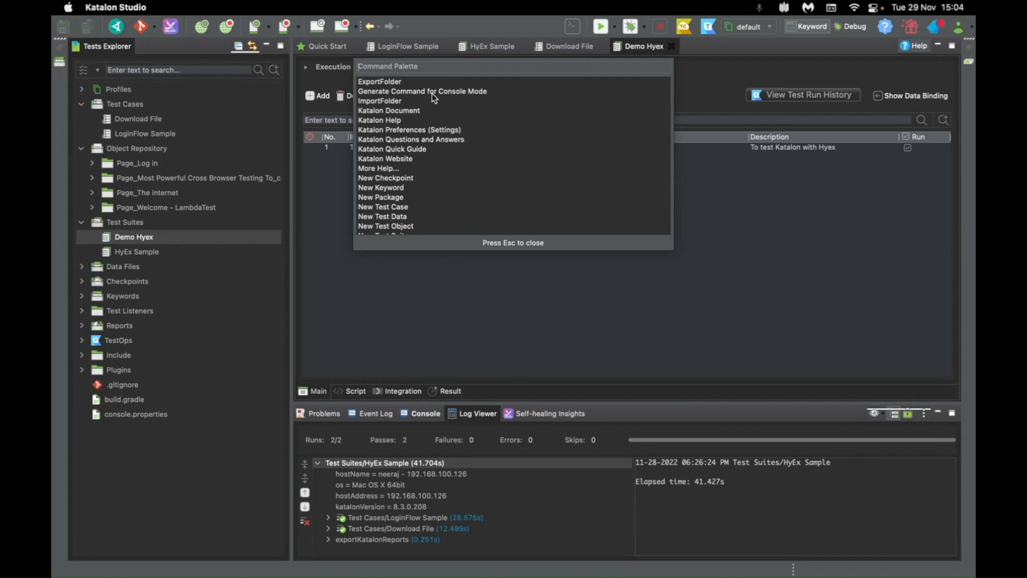
left_click(449, 92)
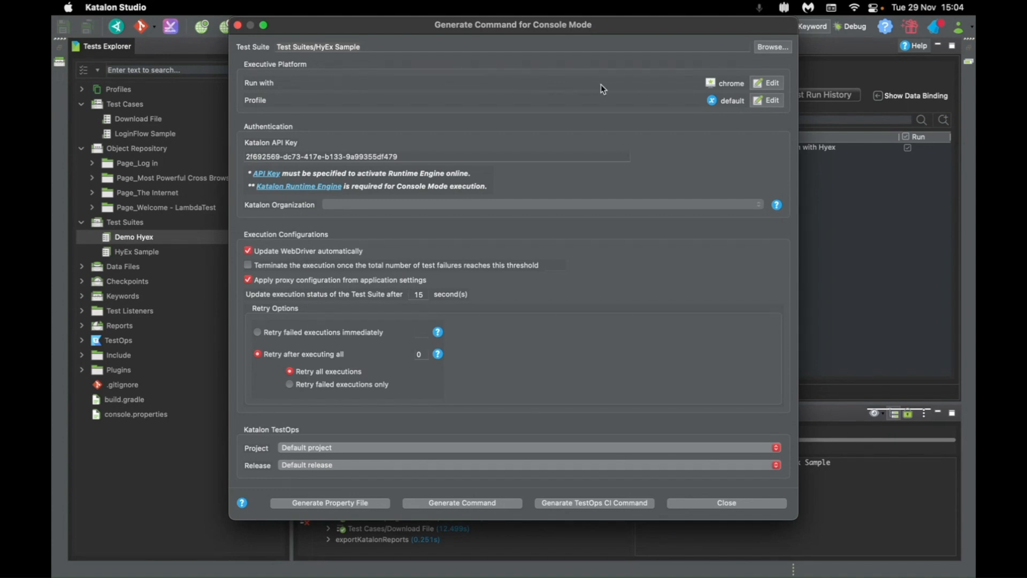
left_click(775, 86)
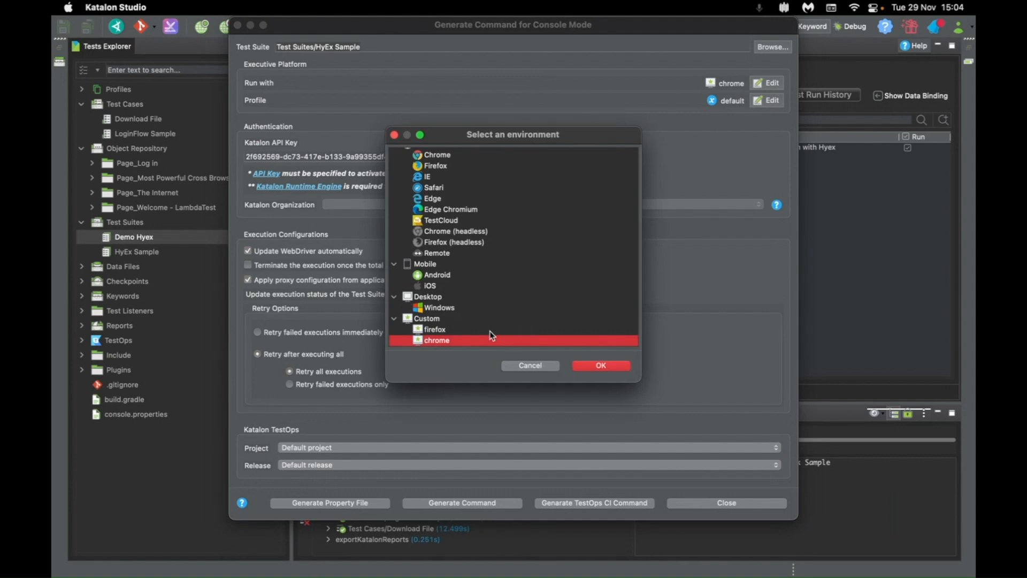
left_click(439, 329)
left_click(588, 368)
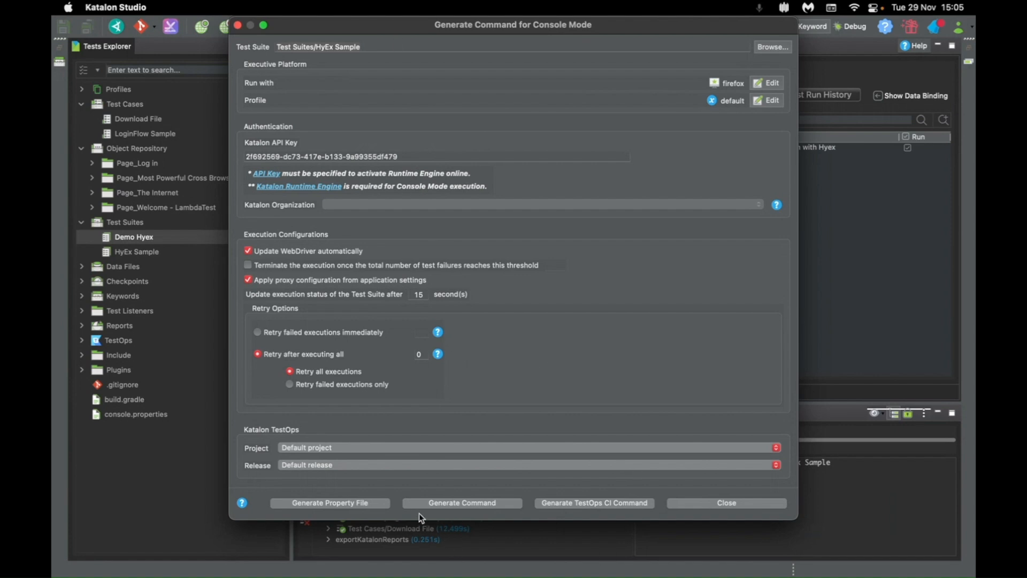
Generate the console mode command and copy it to the clipboard.
left_click(469, 505)
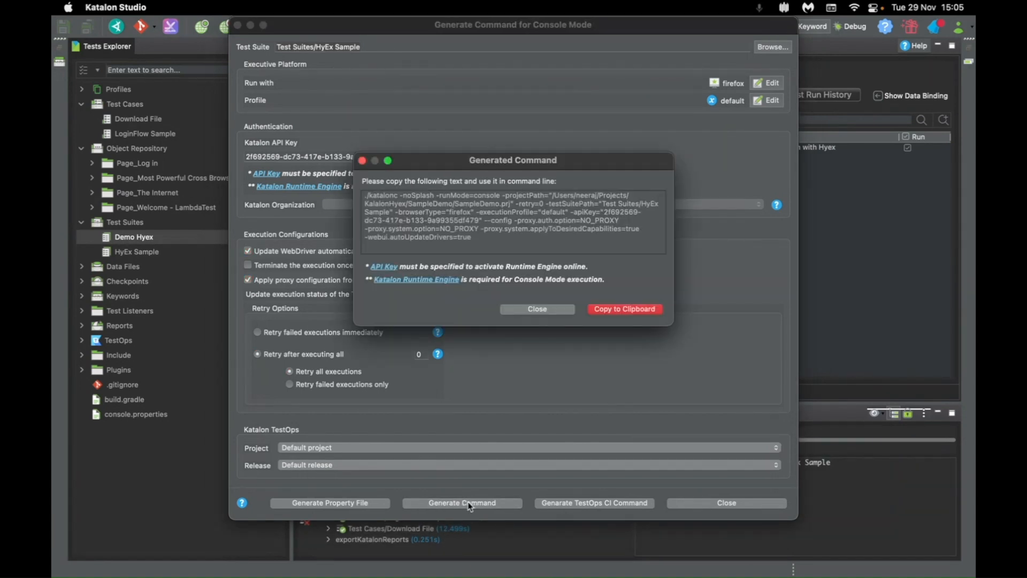
left_click(621, 312)
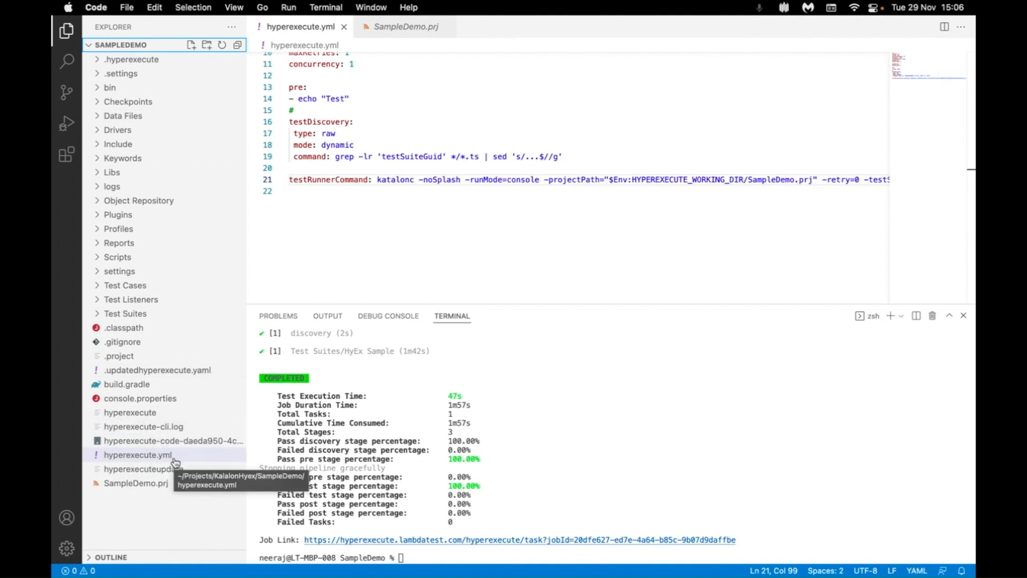
Switch to Visual Studio Code and examine the general settings, test runner command and test discovery command in hyperexecute.yml.
scroll(452, 137, "up", 3)
scroll(453, 138, "up", 2)
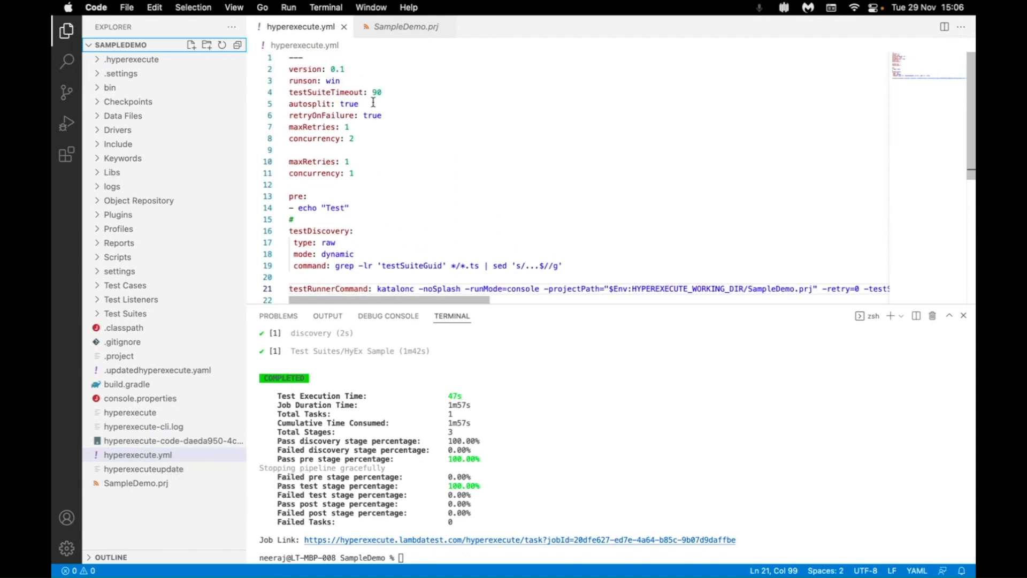
scroll(390, 142, "down", 4)
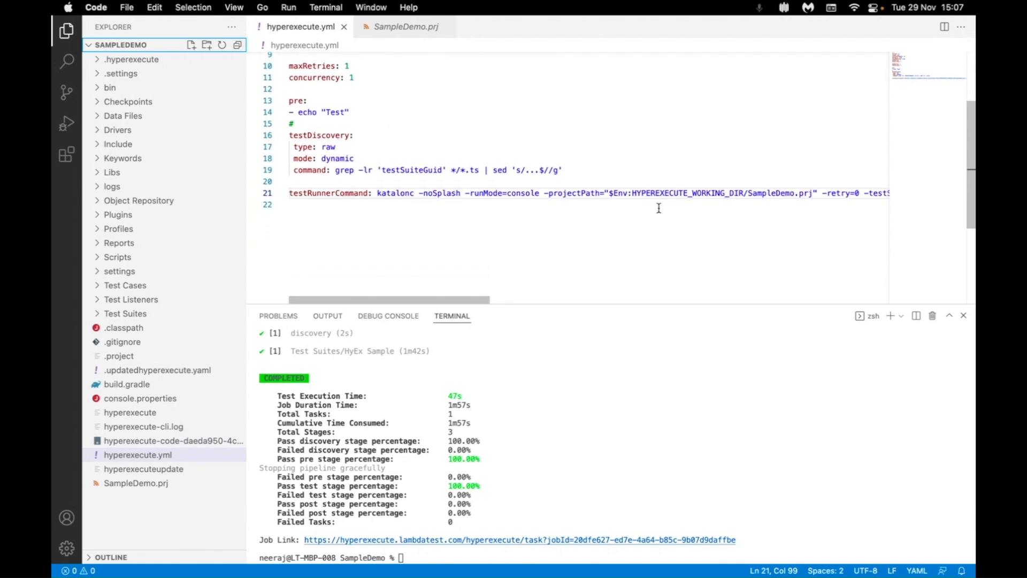
scroll(659, 208, "right", 3)
scroll(660, 208, "right", 10)
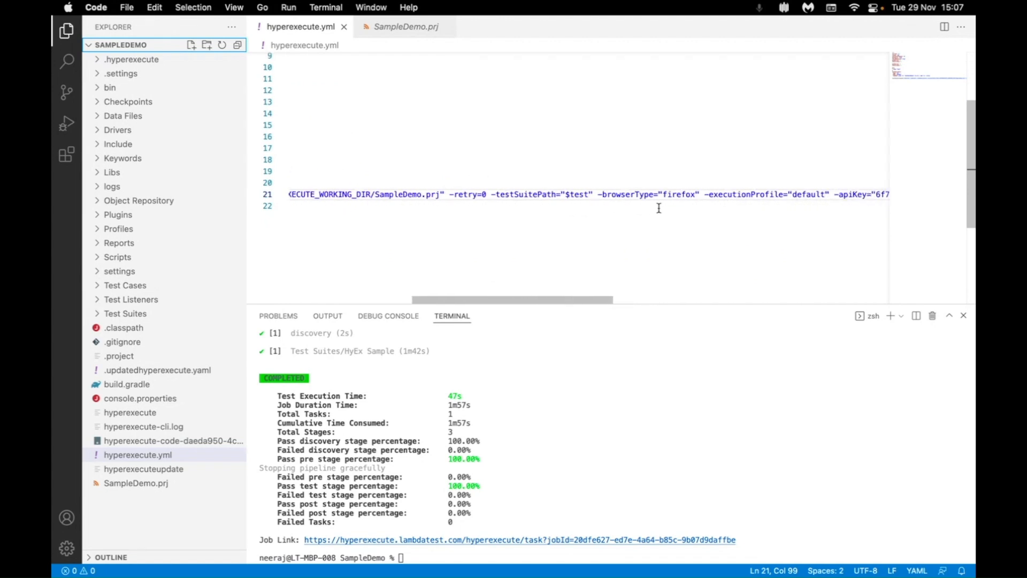
scroll(659, 208, "right", 10)
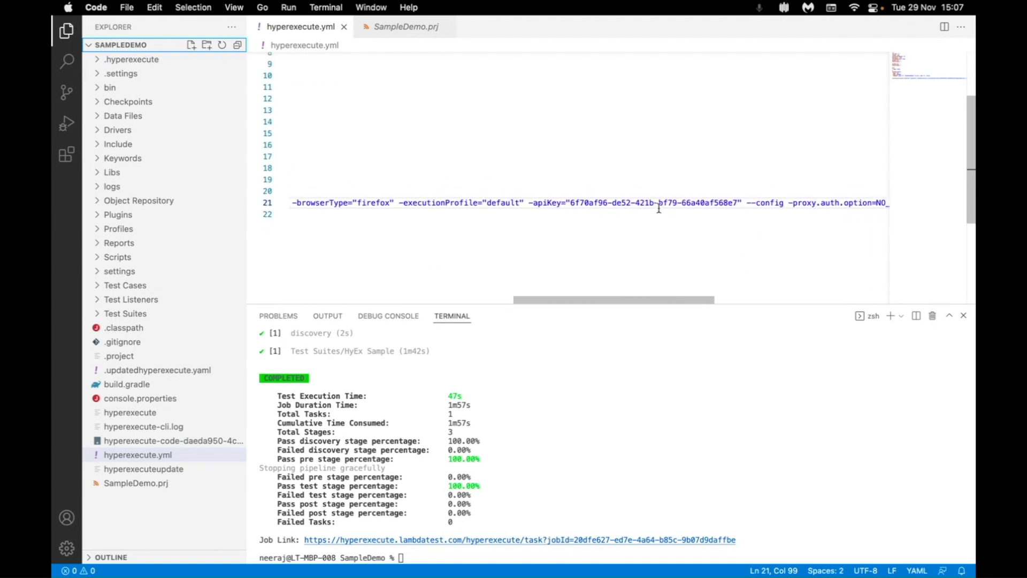
scroll(613, 226, "right", 5)
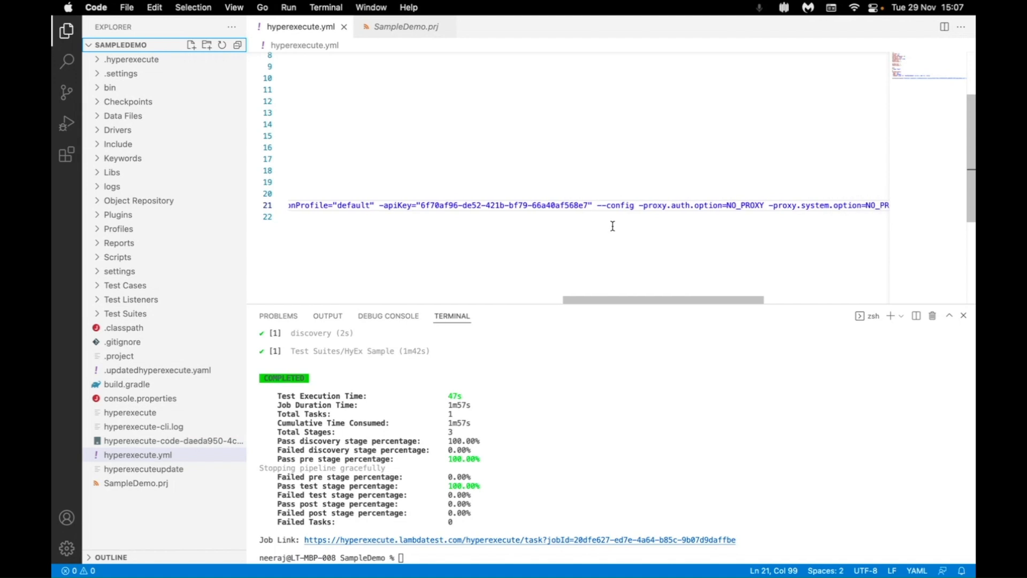
scroll(612, 226, "left", 10)
scroll(613, 226, "left", 15)
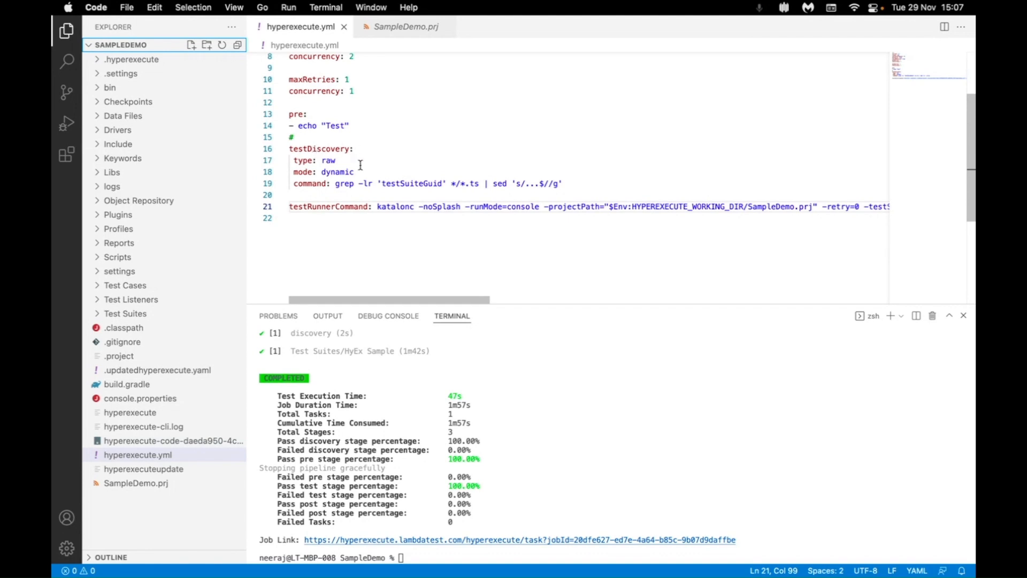
left_click_drag(337, 185, 577, 185)
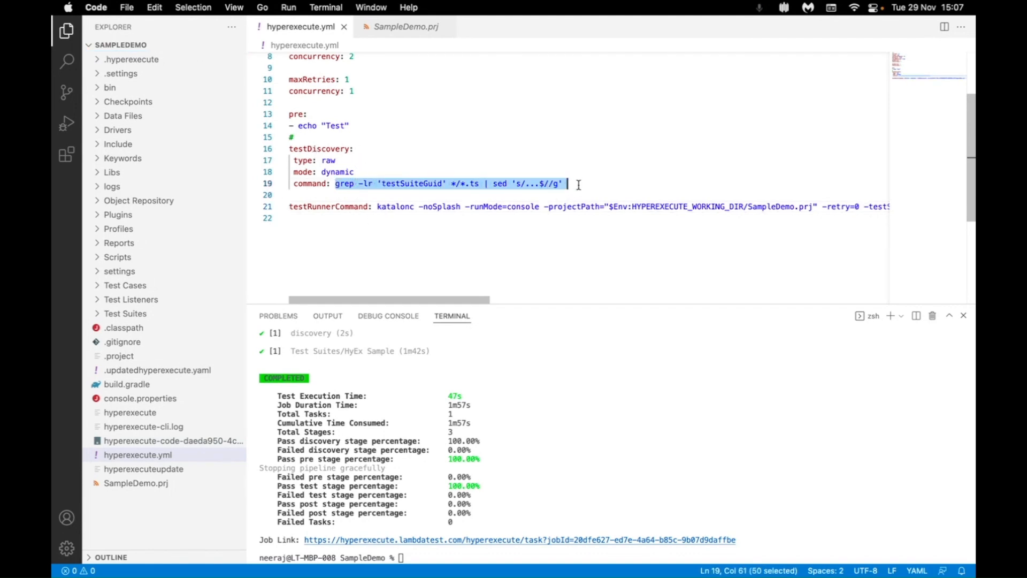
Examine the testSuitePath argument and its $test variable in the test runner command of hyperexecute.yml.
left_click(580, 185)
scroll(484, 206, "right", 10)
double_click(484, 206)
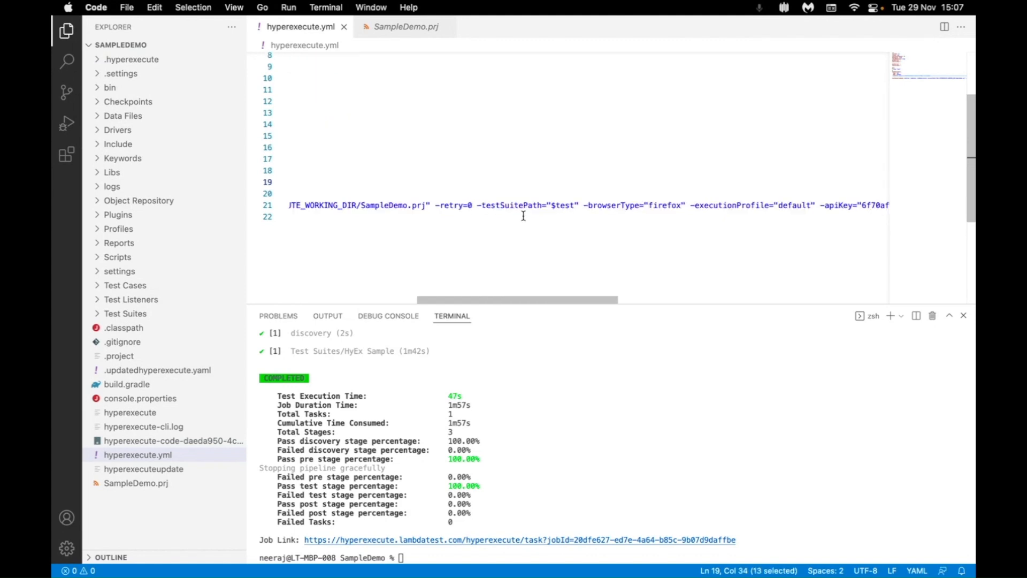
double_click(559, 206)
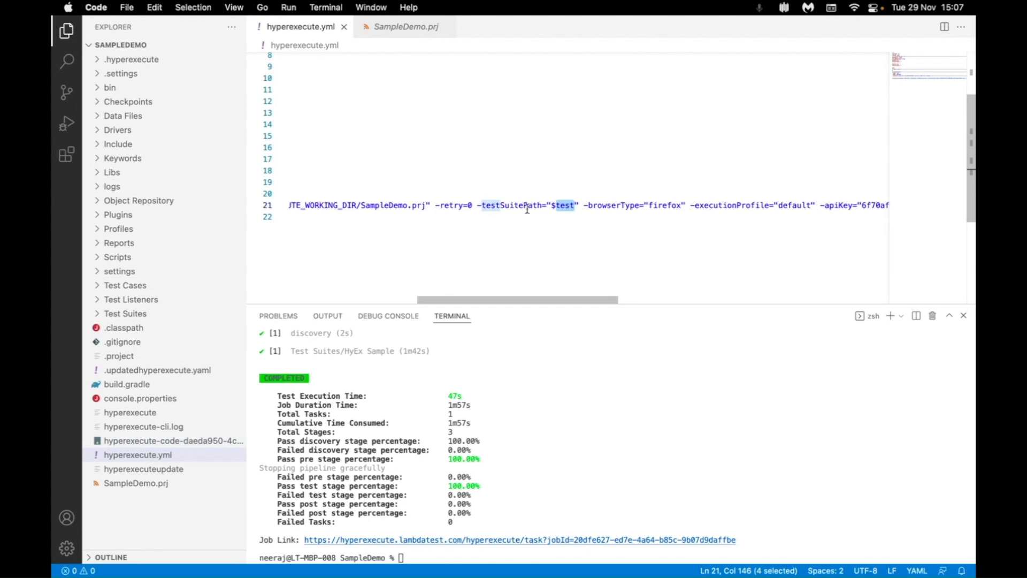
scroll(527, 208, "left", 10)
scroll(528, 210, "left", 2)
Copy the grep test discovery command from hyperexecute.yml and run it in the terminal.
left_click(341, 188)
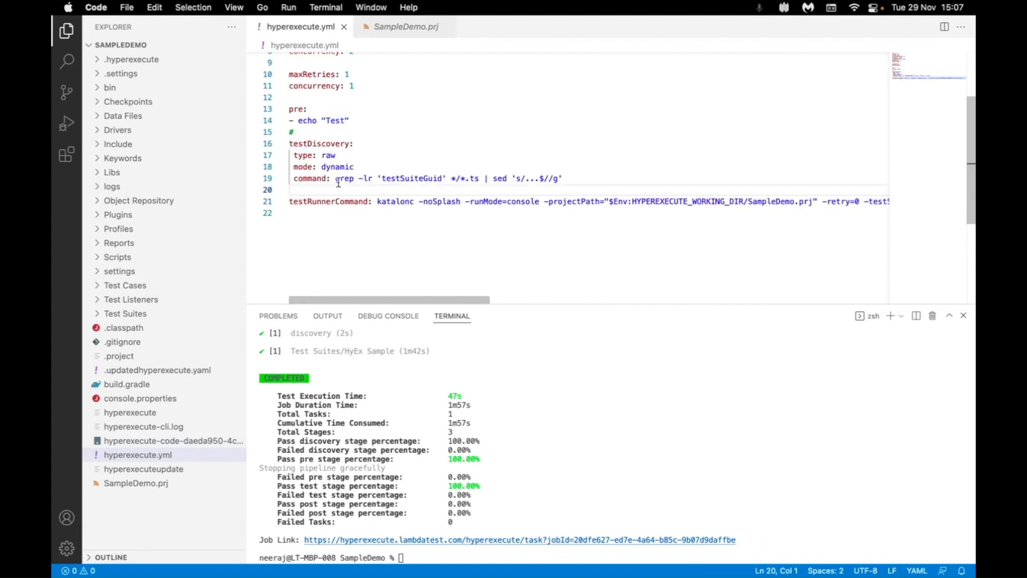
left_click_drag(336, 181, 568, 183)
left_click_drag(567, 181, 563, 181)
key("super+c")
left_click(402, 557)
key("super+v")
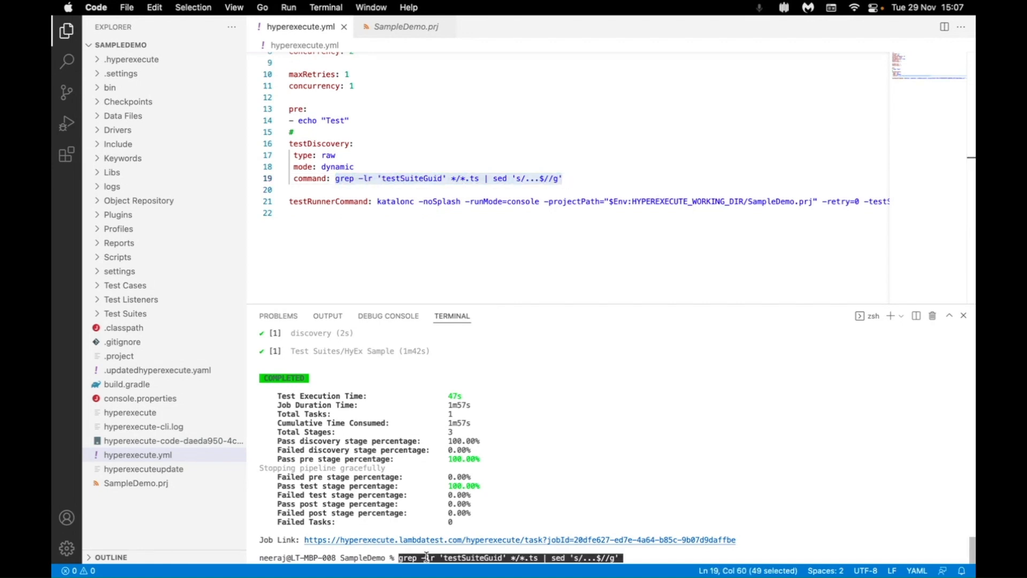
key("Return")
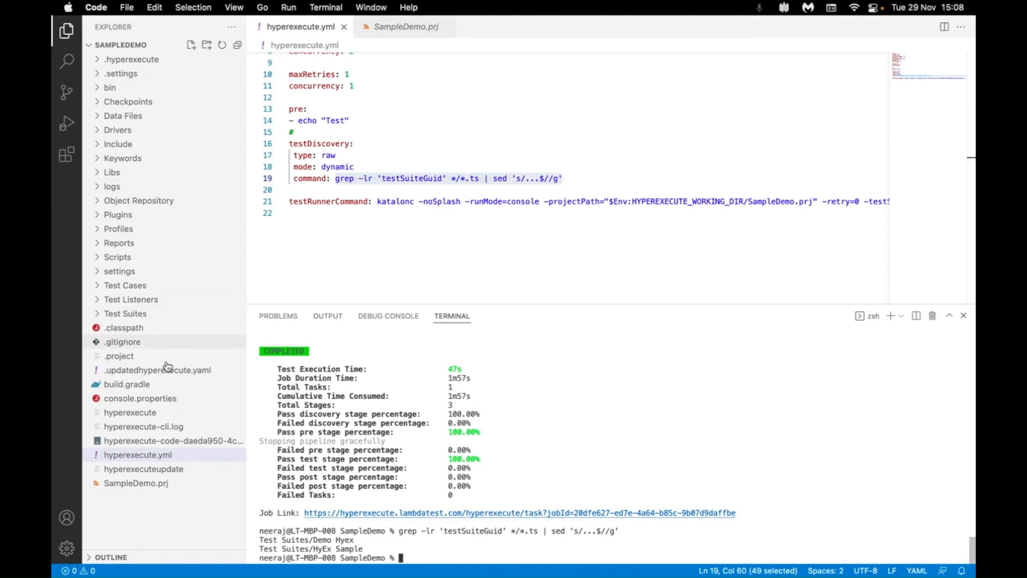
Enter the ./hyperexecute command in the terminal with the username, the access key and --config hyperexecute.yml.
scroll(433, 153, "up", 2)
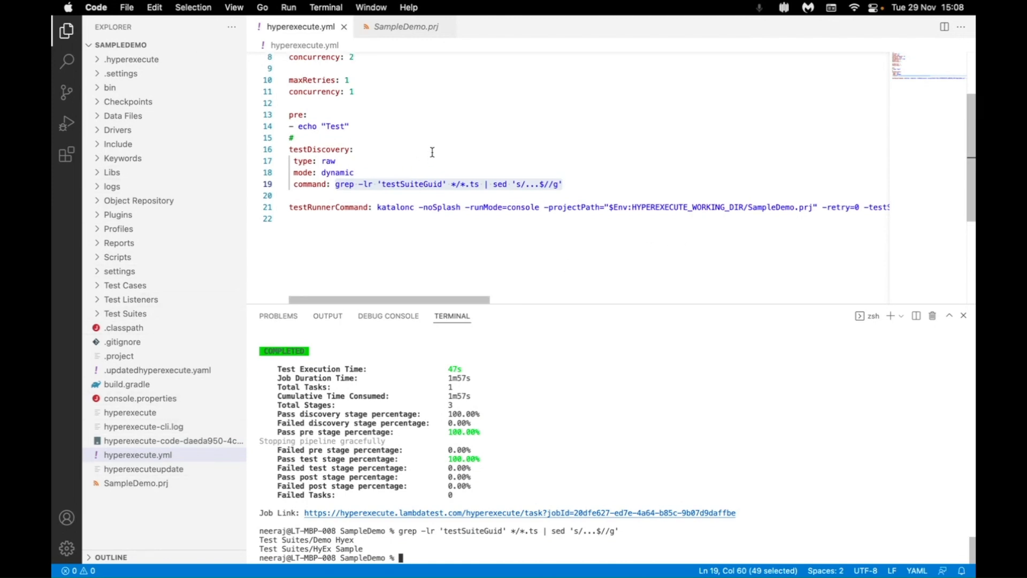
scroll(433, 153, "down", 1)
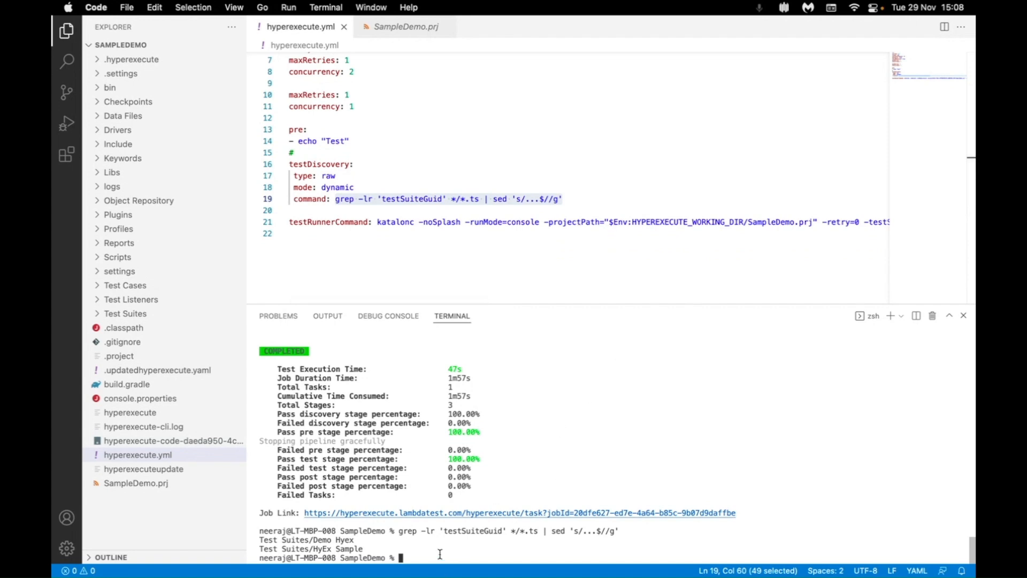
key("super+v")
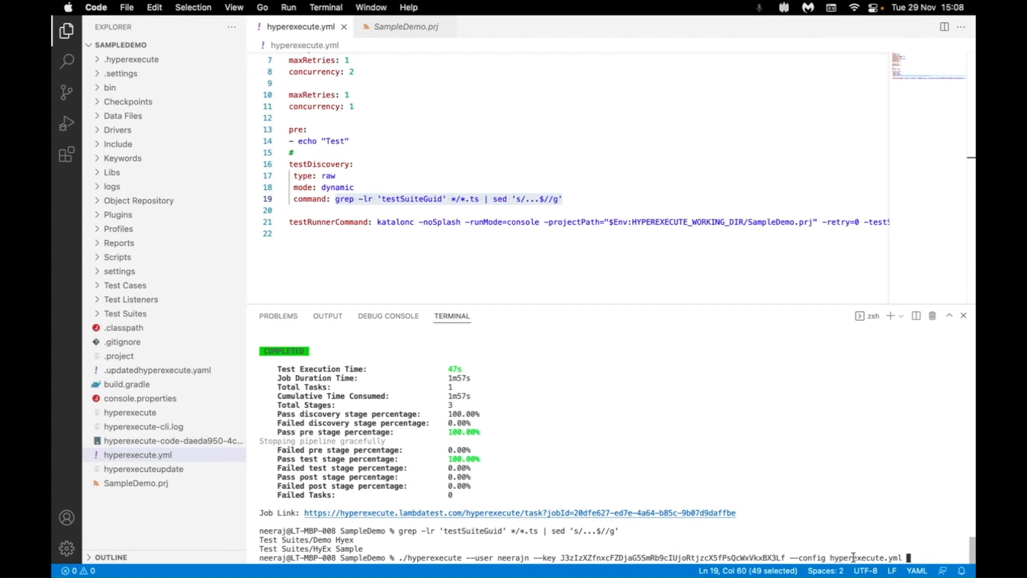
Set the second concurrency entry, on line 11 of hyperexecute.yml, to 2.
scroll(434, 140, "up", 3)
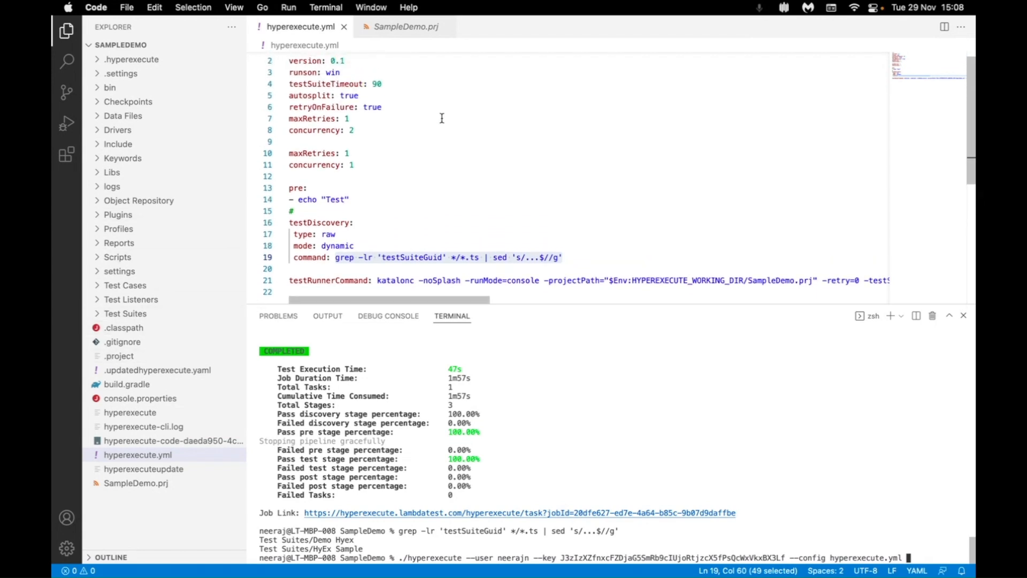
scroll(442, 120, "down", 3)
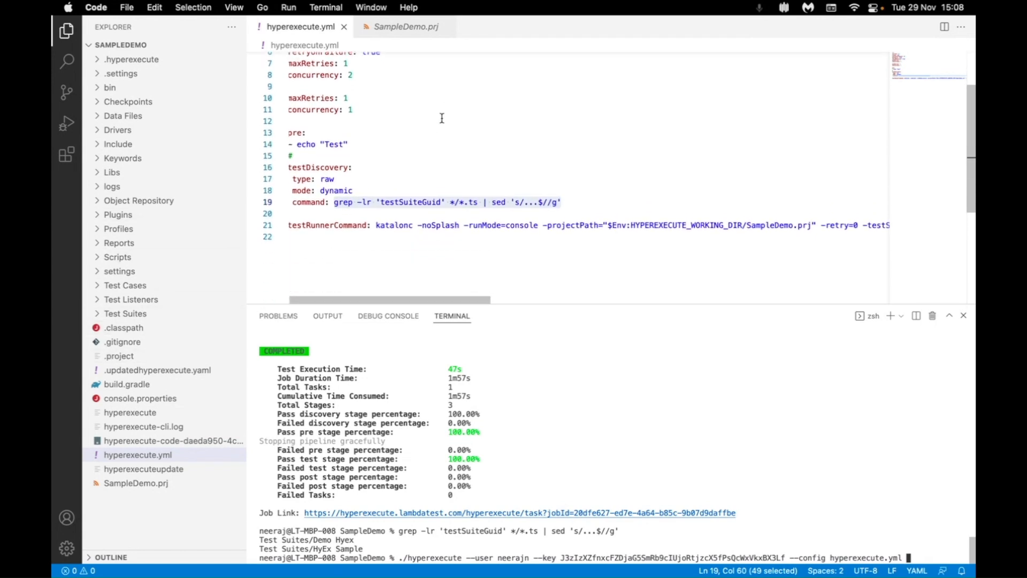
scroll(442, 124, "up", 2)
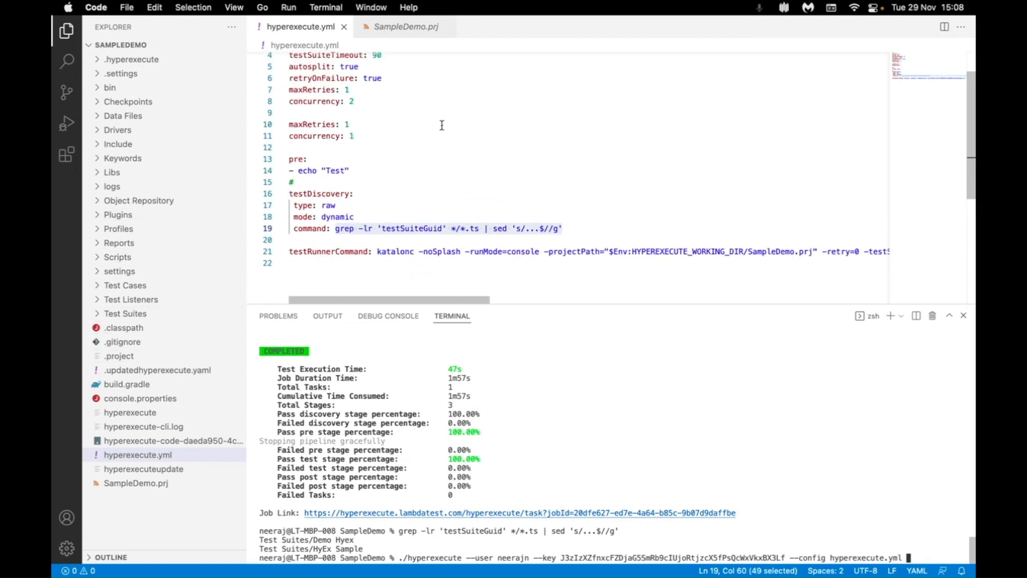
left_click(358, 136)
key("BackSpace")
type("2")
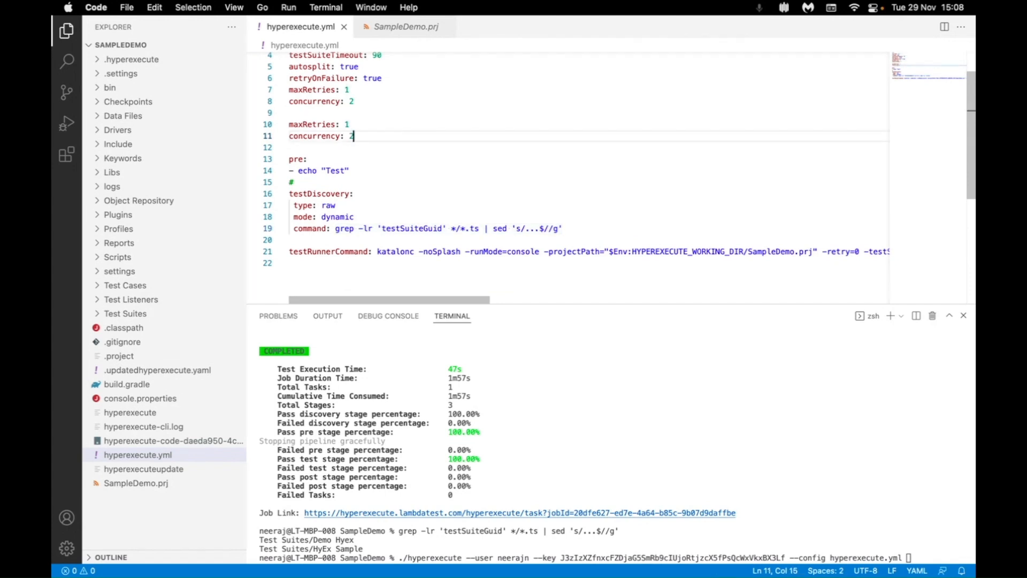
scroll(427, 140, "up", 2)
scroll(427, 139, "down", 4)
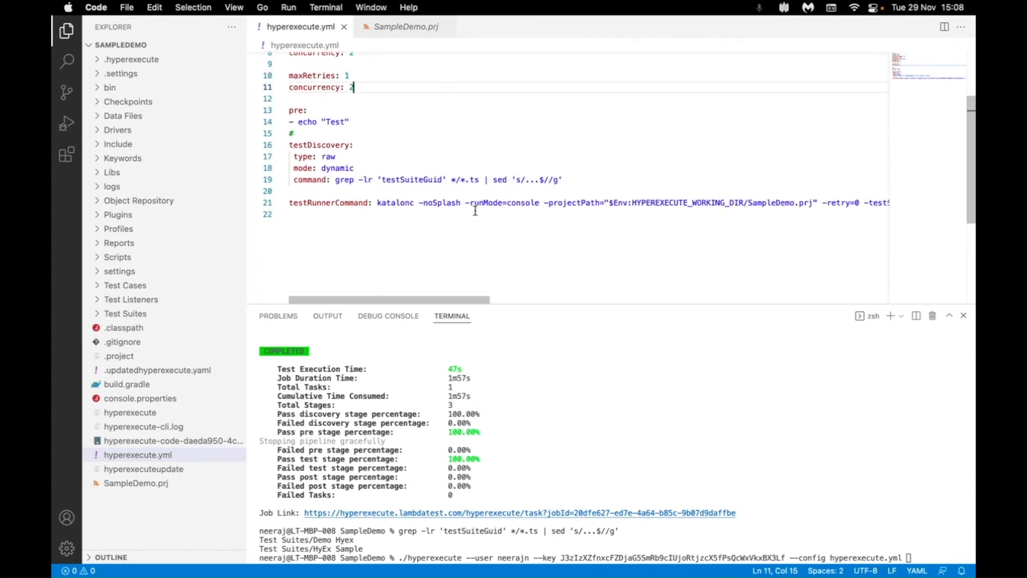
Run the entered HyperExecute command, then switch to the LambdaTest HyperExecute dashboard in Brave and open the new job #891.
left_click(923, 555)
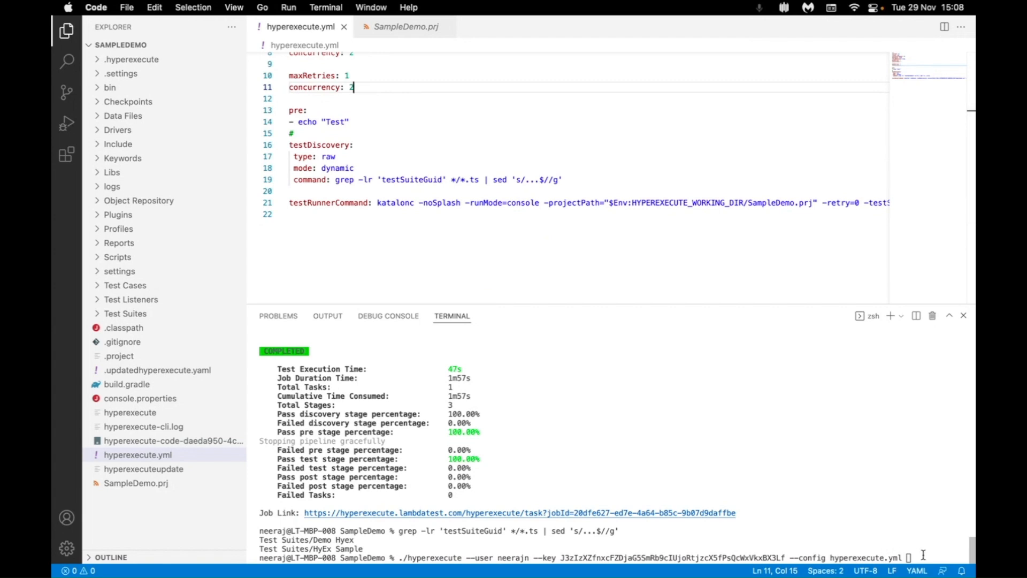
key("Return")
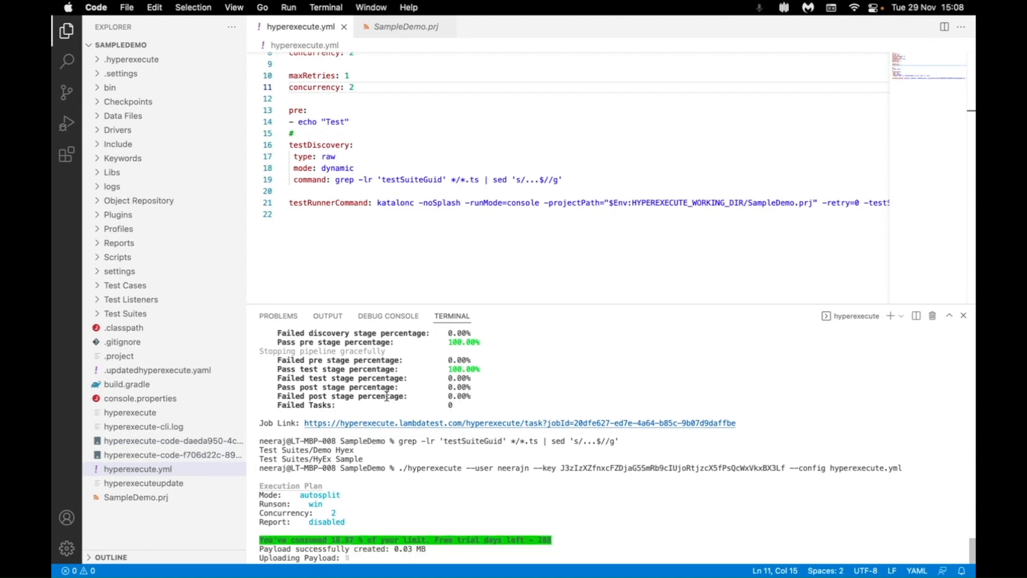
key("super+Tab")
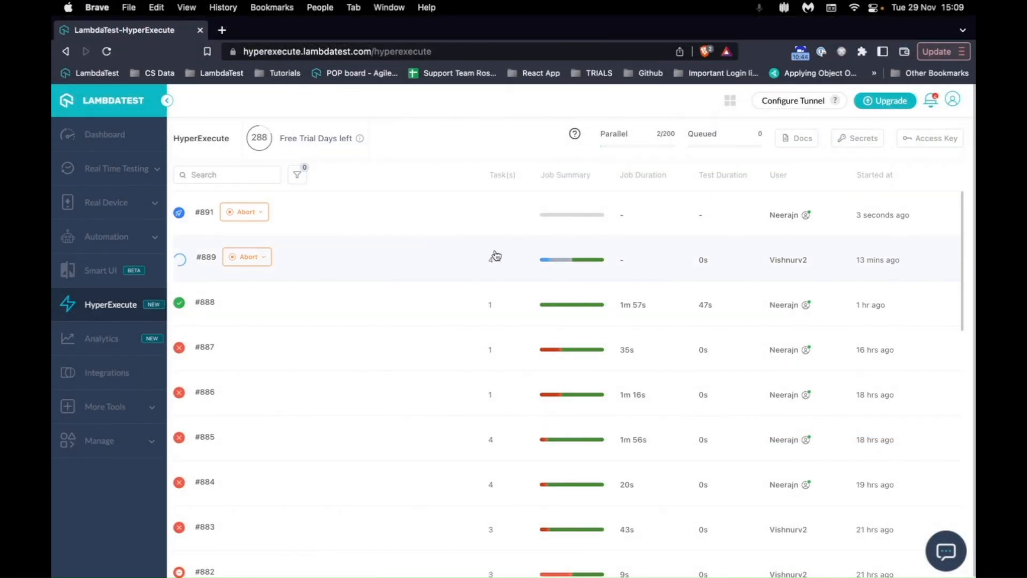
left_click(206, 213)
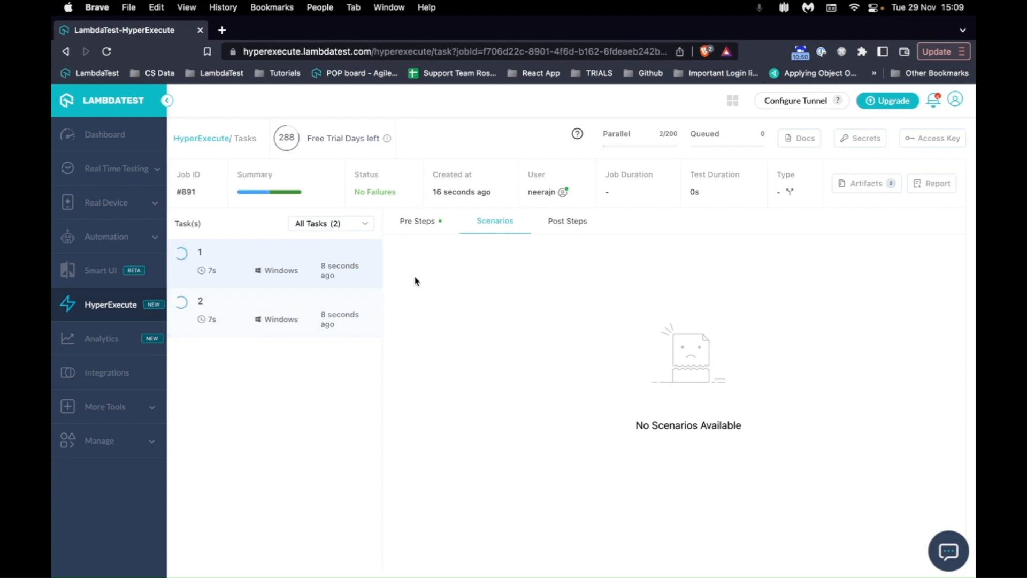
Examine the Discovery log and the scenarios of task 1 in job #891.
left_click(420, 221)
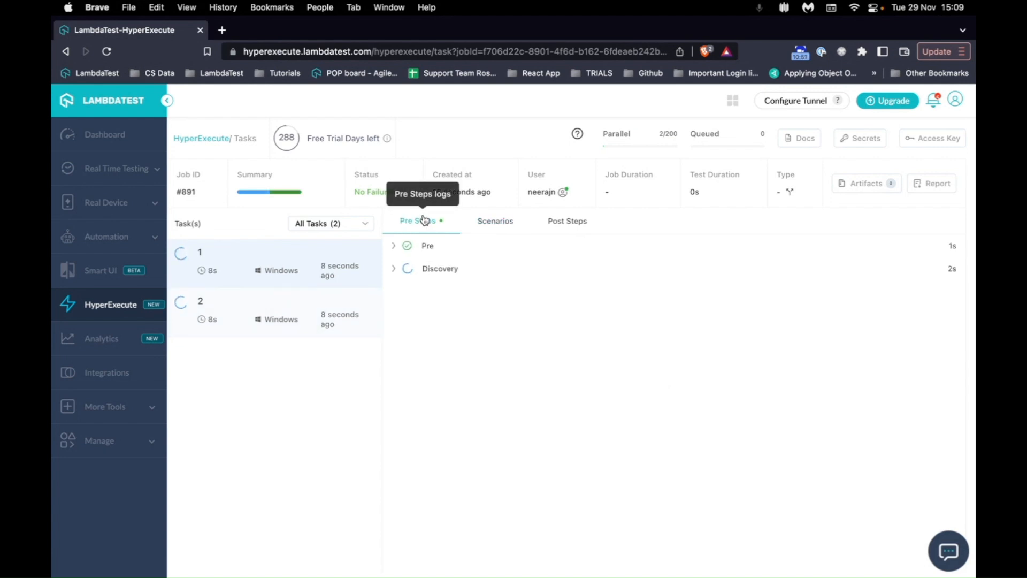
left_click(393, 270)
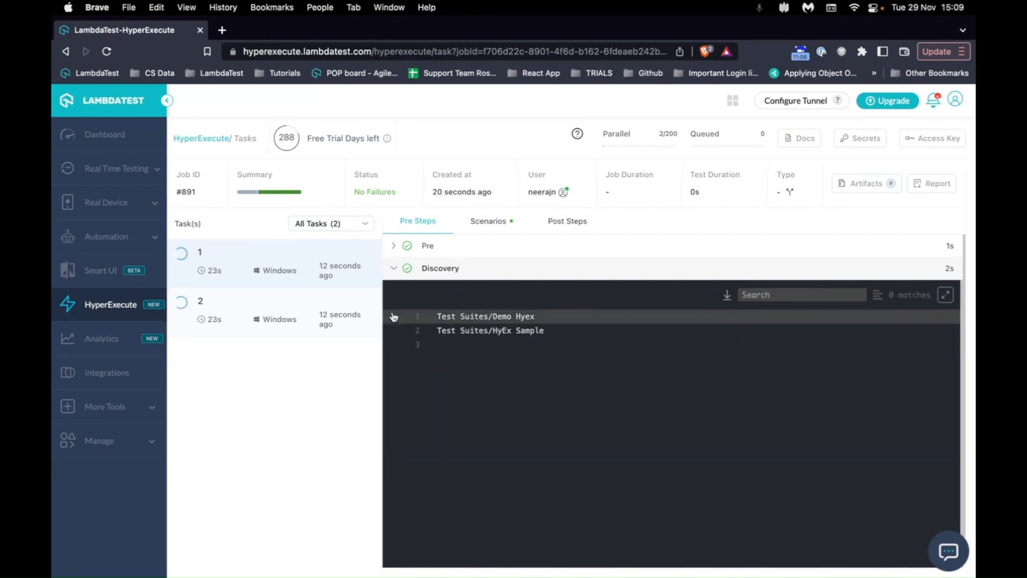
mouse_move(458, 191)
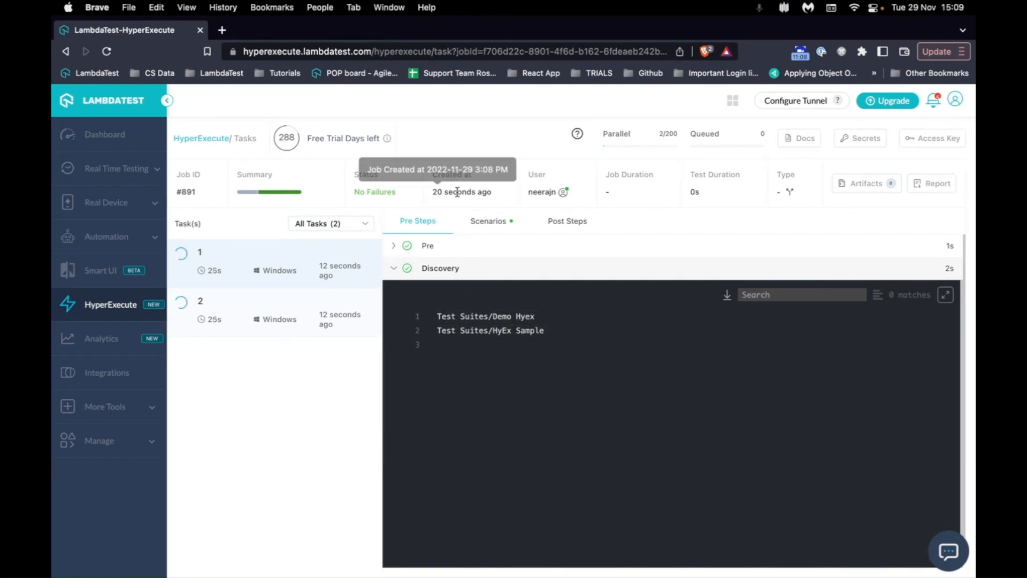
left_click(491, 221)
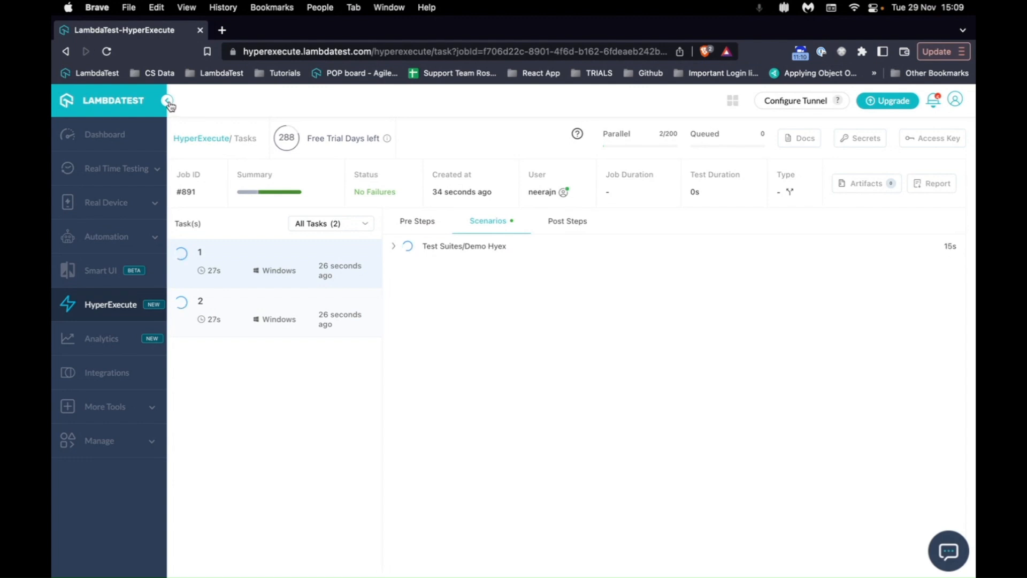
Return to the job list, open the earlier job #888 and examine its Discovery log.
left_click(196, 141)
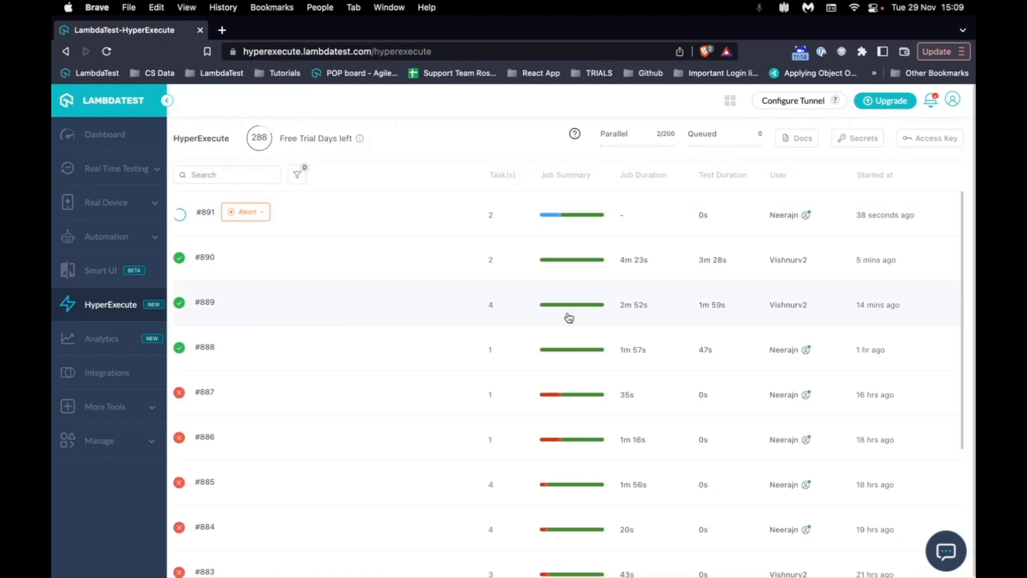
left_click(211, 349)
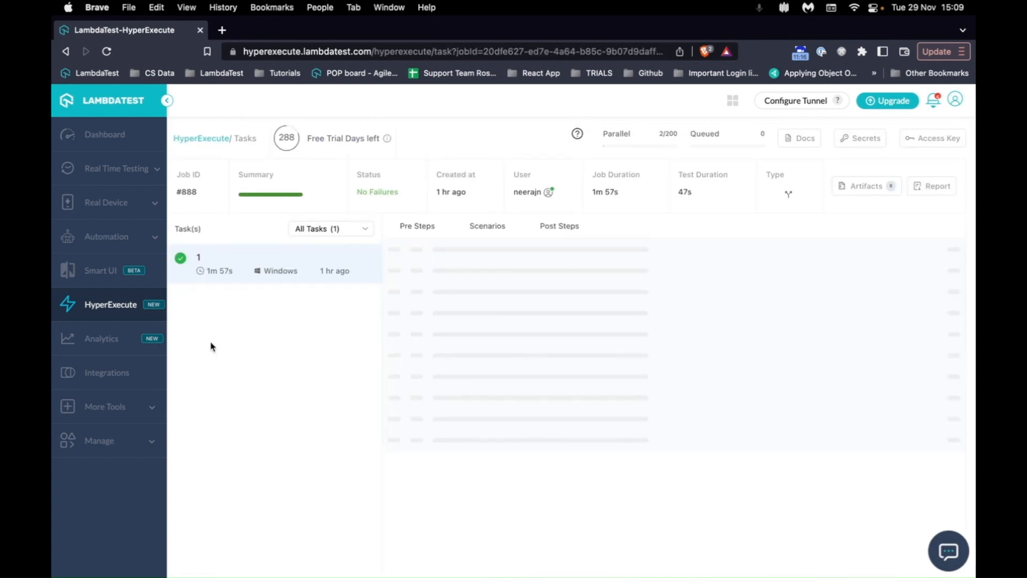
left_click(417, 225)
left_click(394, 273)
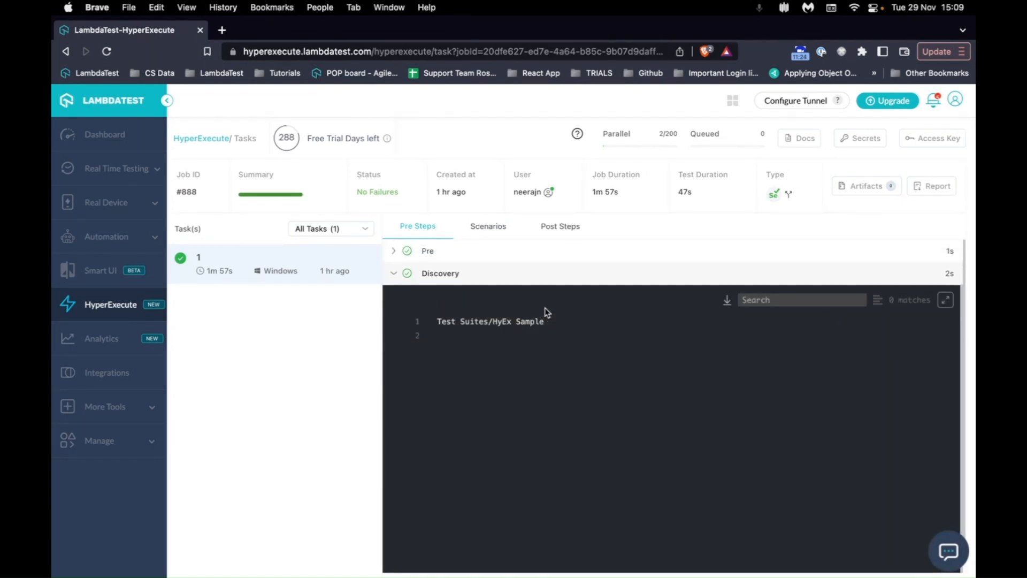
left_click(395, 274)
Examine the execution log and associated tests of the HyEx Sample scenario in job #888.
left_click(485, 229)
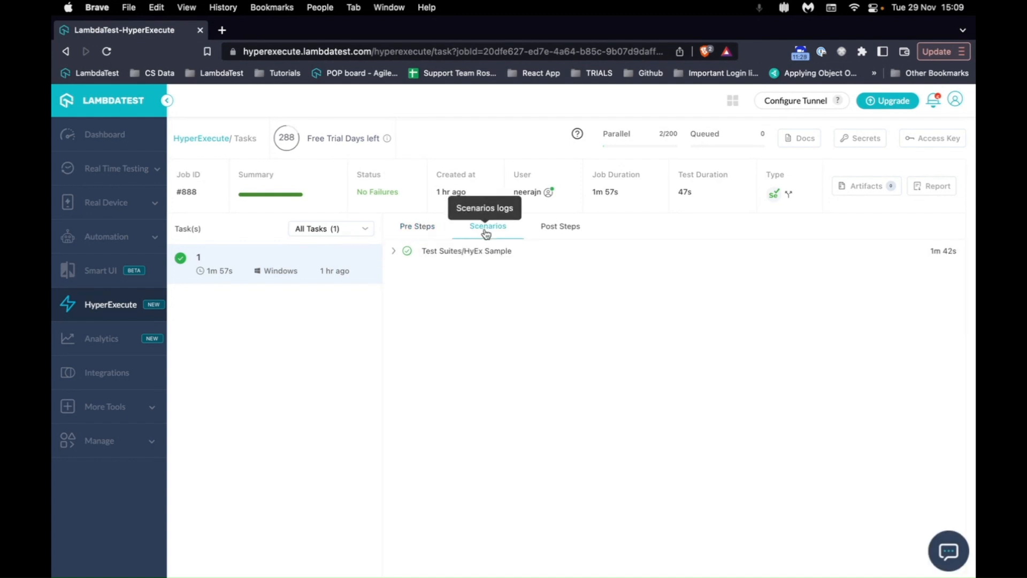
left_click(465, 253)
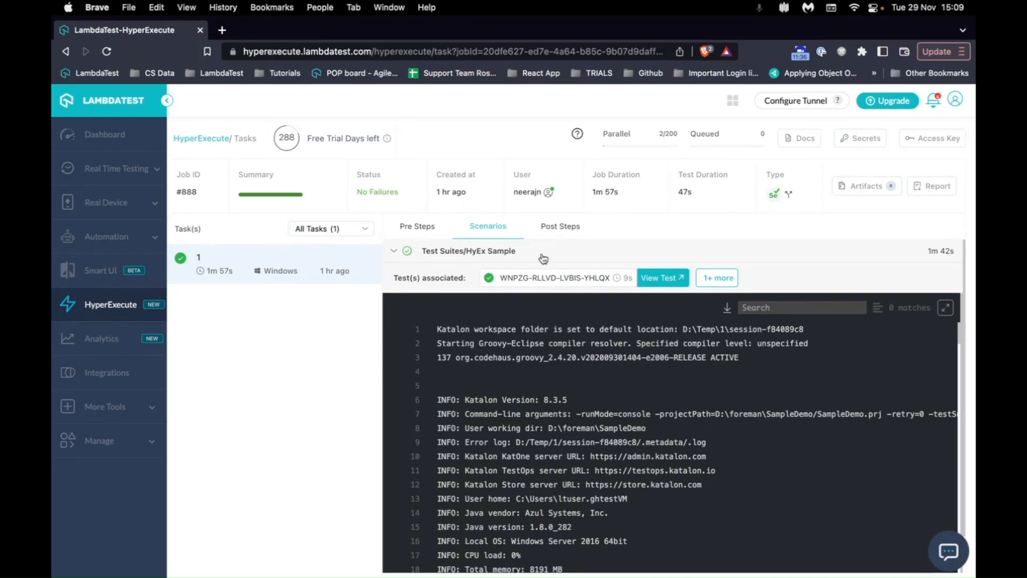
left_click(707, 279)
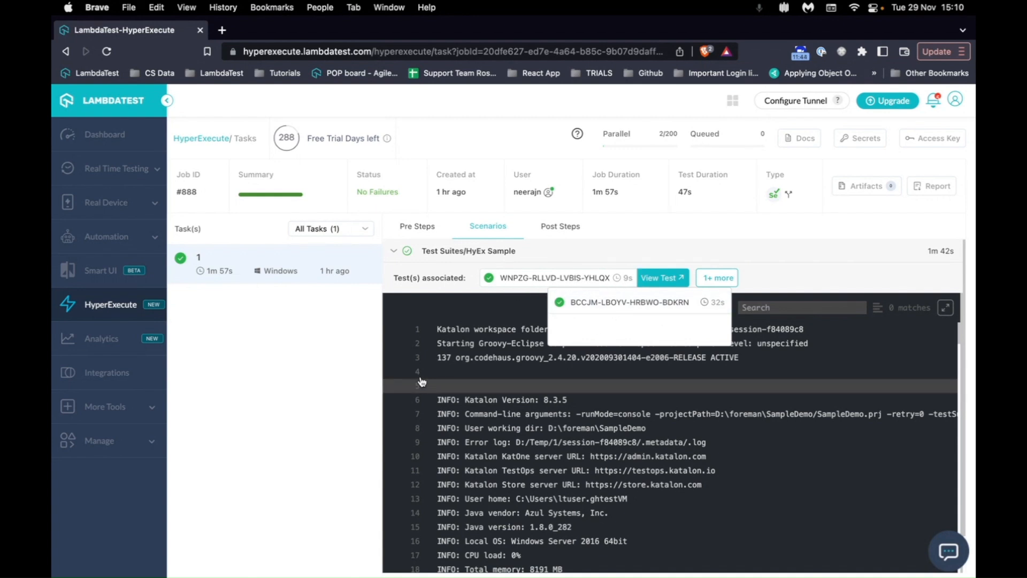
scroll(463, 498, "down", 1)
scroll(463, 498, "down", 8)
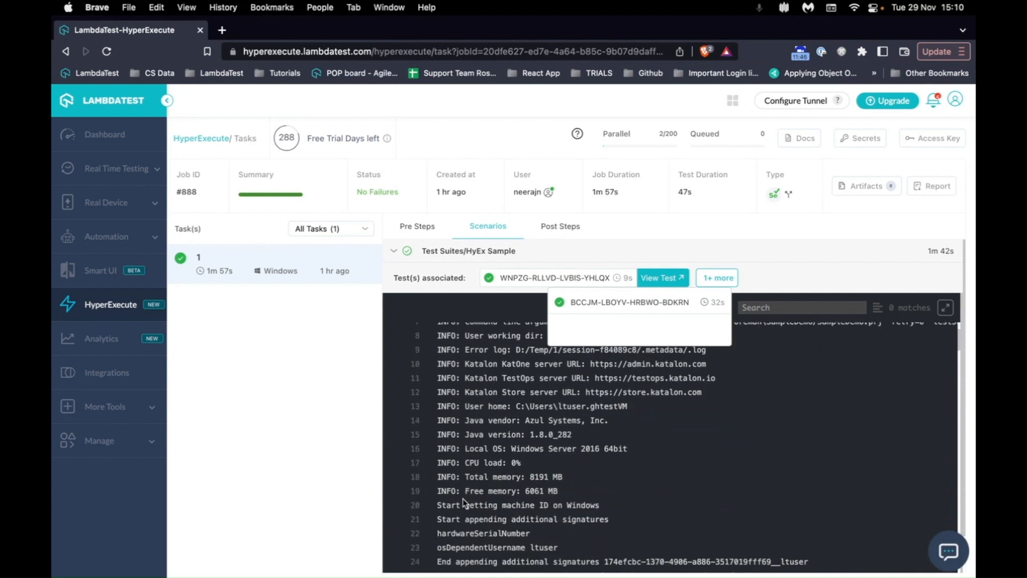
scroll(463, 502, "up", 8)
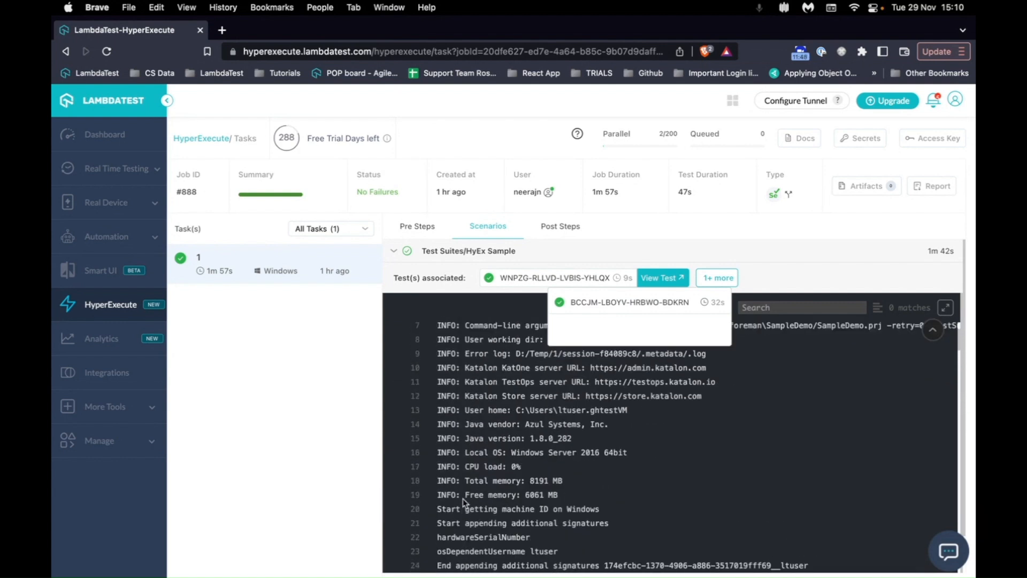
View the first test associated with the HyEx Sample scenario and read through its command logs.
left_click(661, 277)
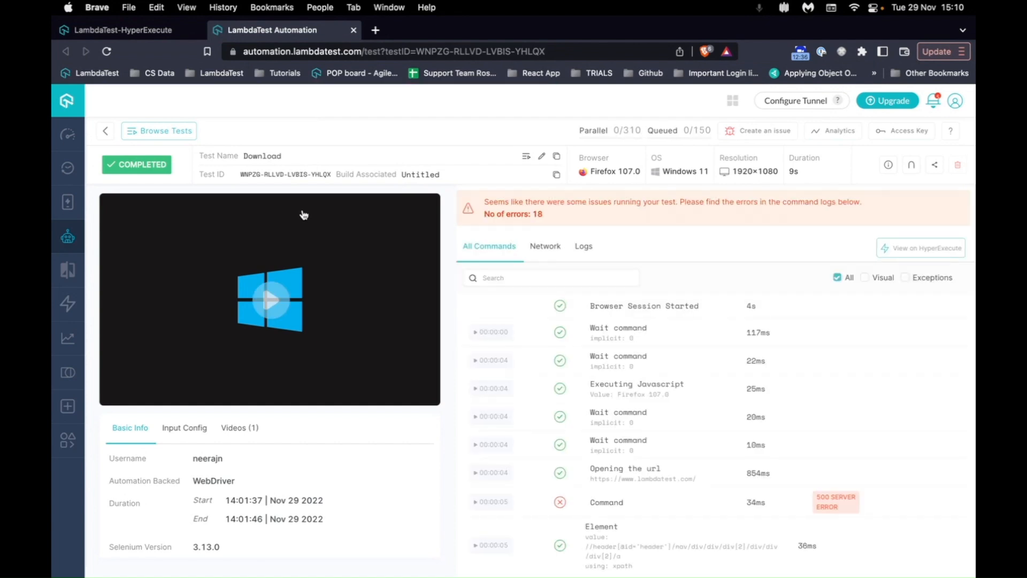
scroll(662, 465, "down", 5)
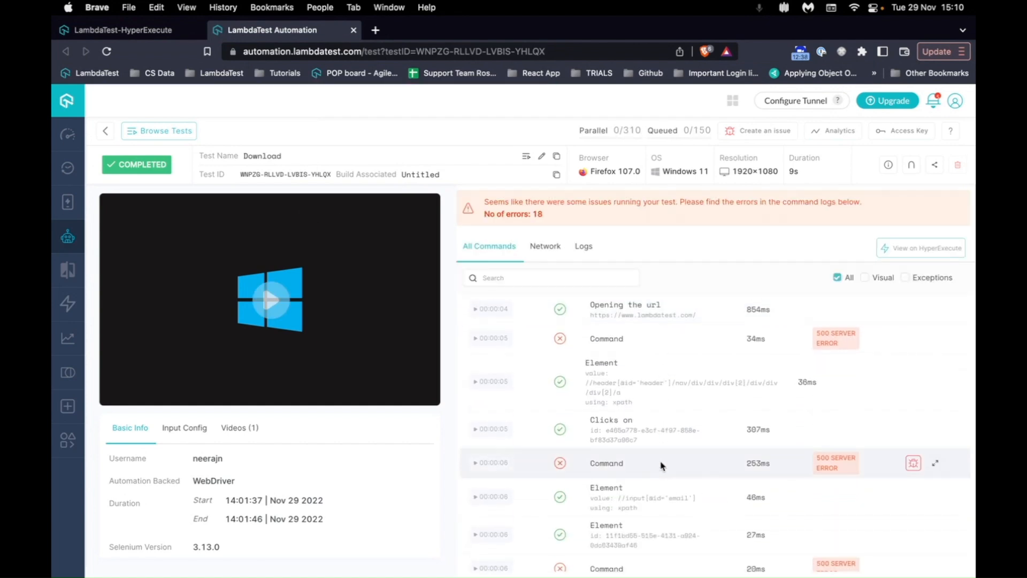
scroll(663, 466, "down", 5)
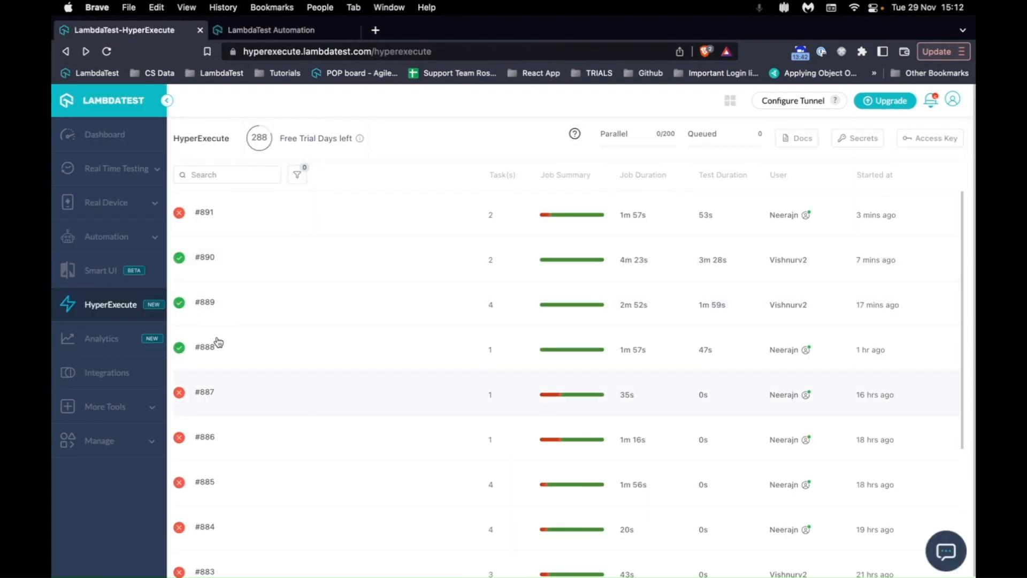
Reopen job #891 and view the HyEx Sample scenario log of task 2.
left_click(224, 217)
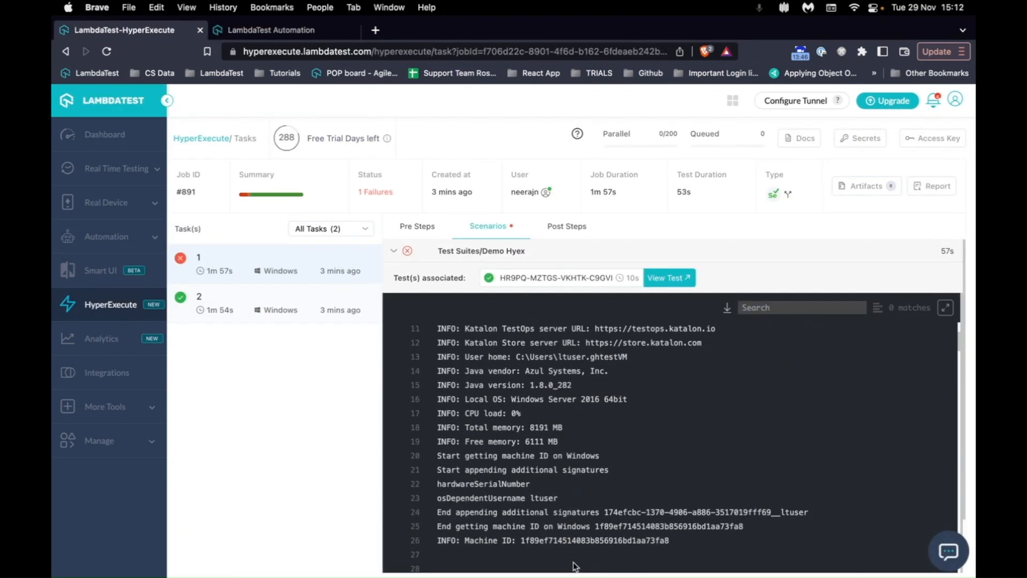
left_click(244, 305)
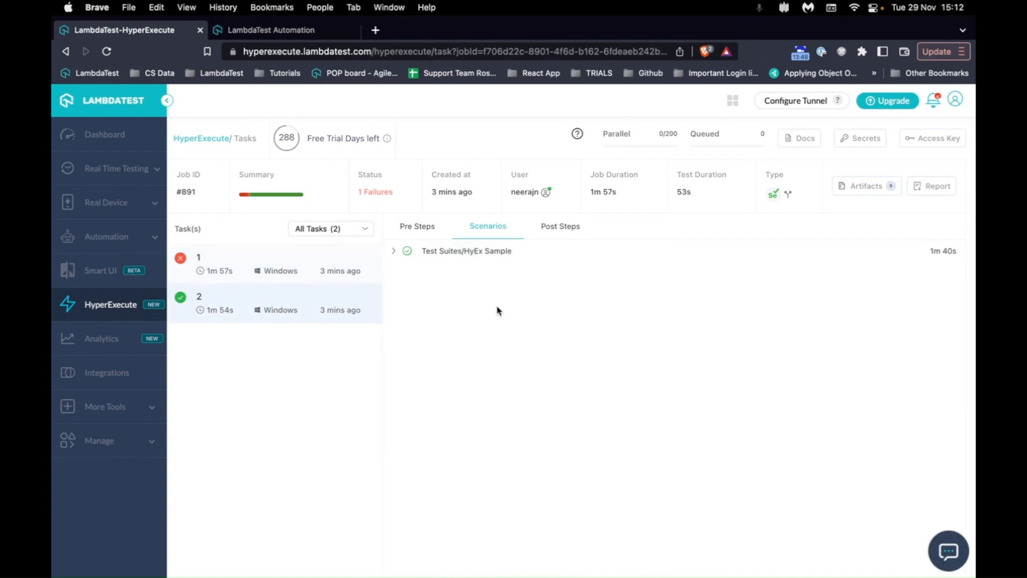
left_click(482, 251)
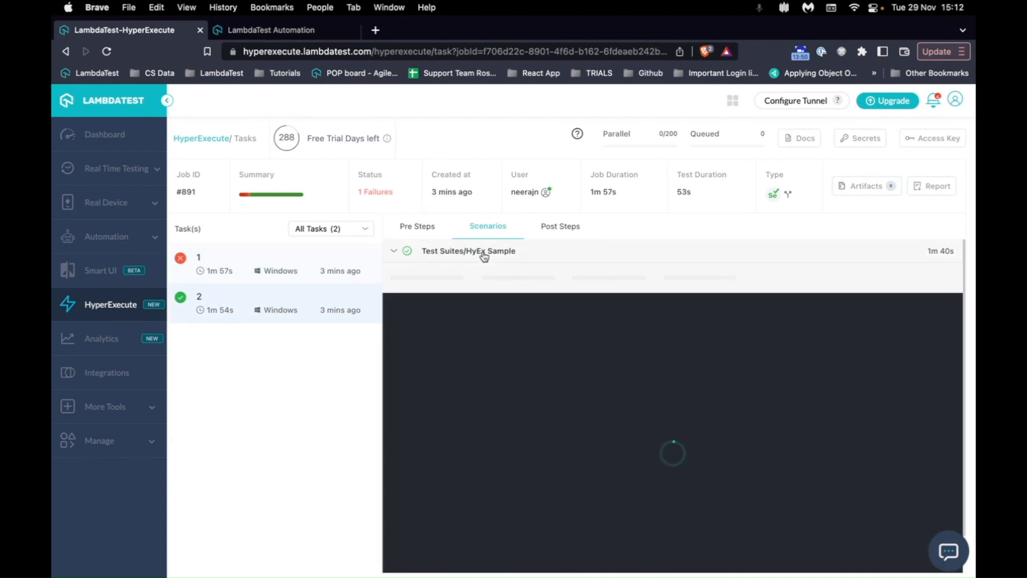